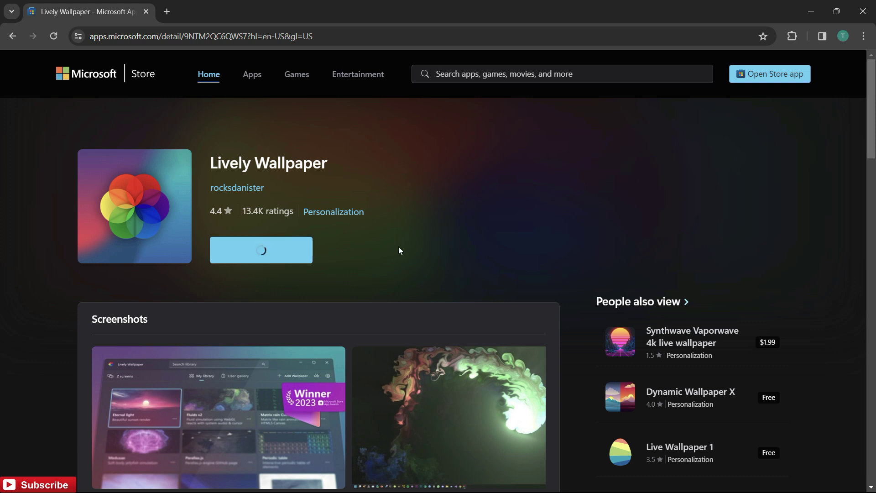
- Get Lively Wallpaper through its Microsoft Store page and close the store pop-up without launching the program
click(482, 147)
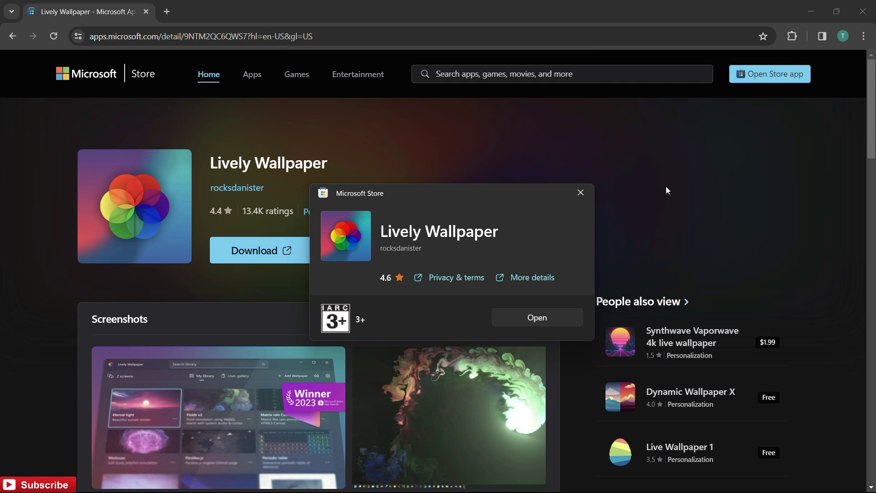
click(581, 193)
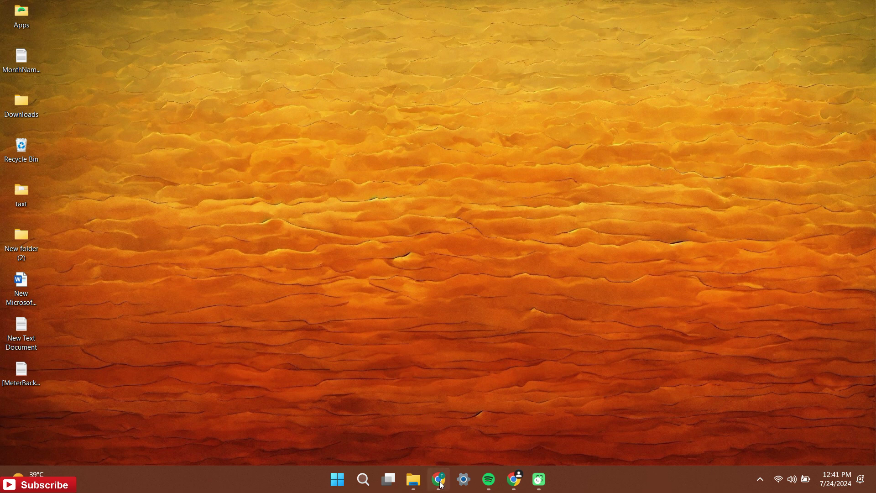
- Switch to Chrome, download the Naruto vs Pikachu live wallpaper video from DesktopHut, and close the browser window
click(442, 485)
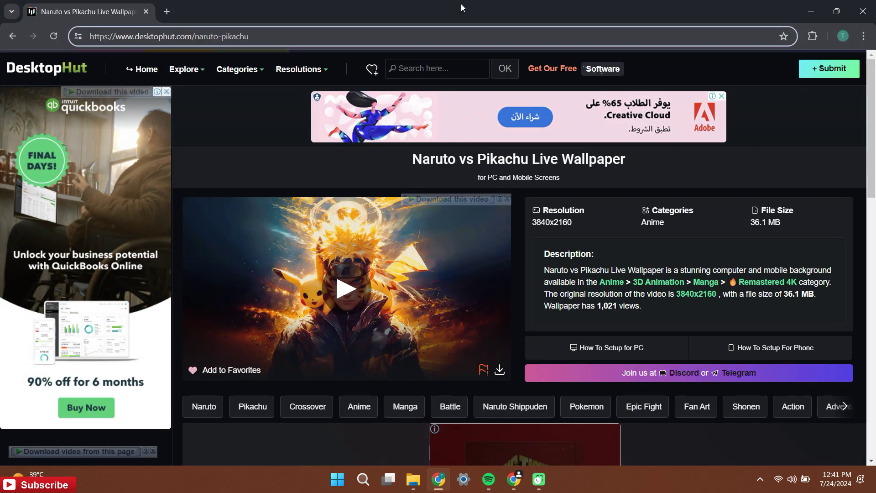
scroll(478, 246, down, 2)
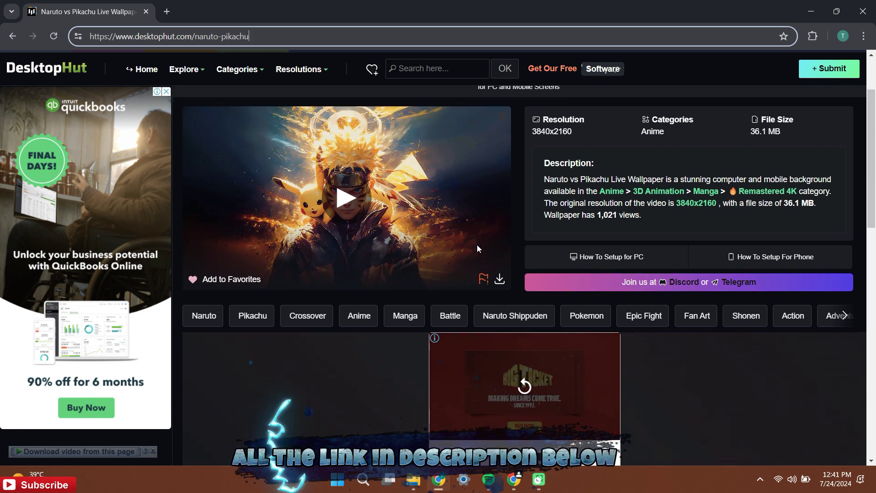
click(500, 276)
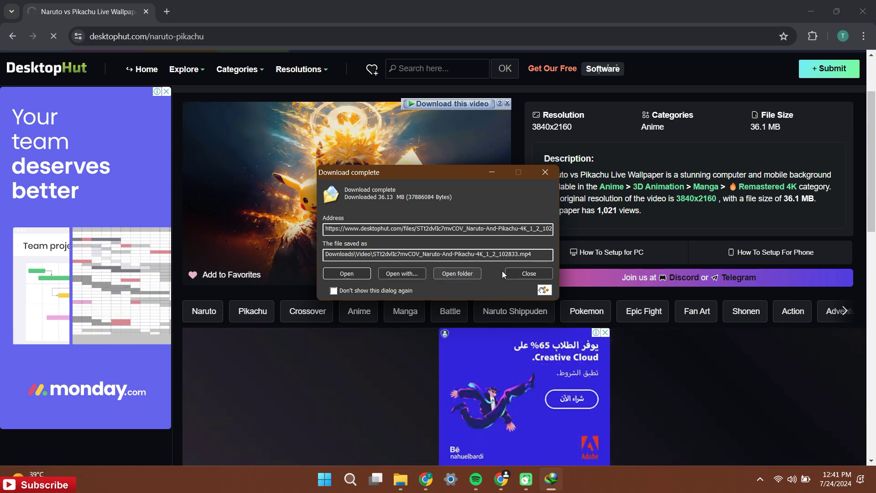
click(519, 273)
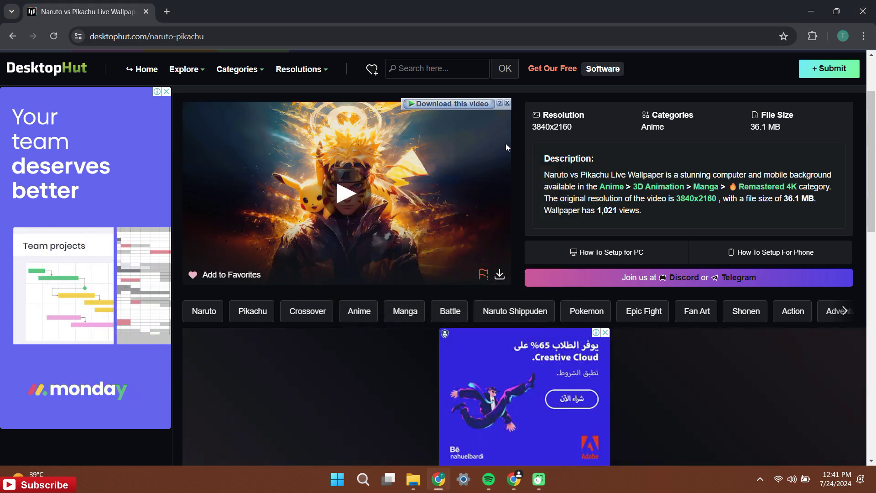
click(867, 18)
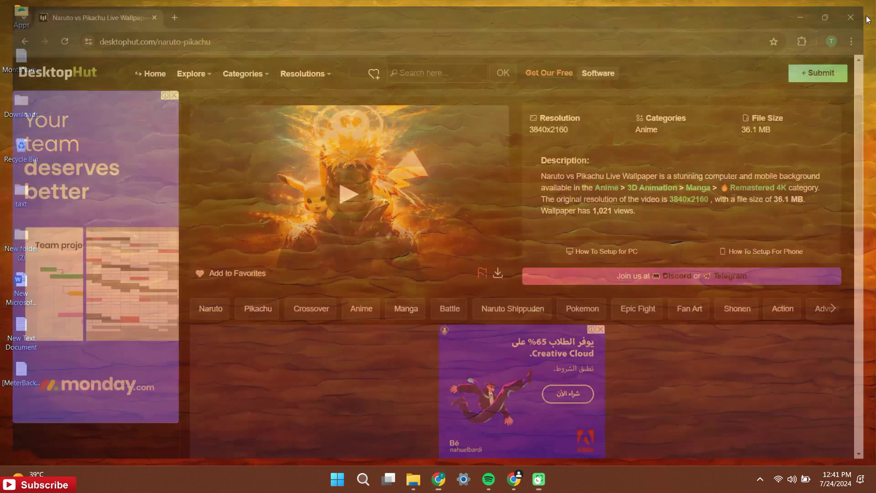
- Download the whole Naruto-And-Pikachu skin folder from Google Drive as a compressed file and close that browser window
click(515, 479)
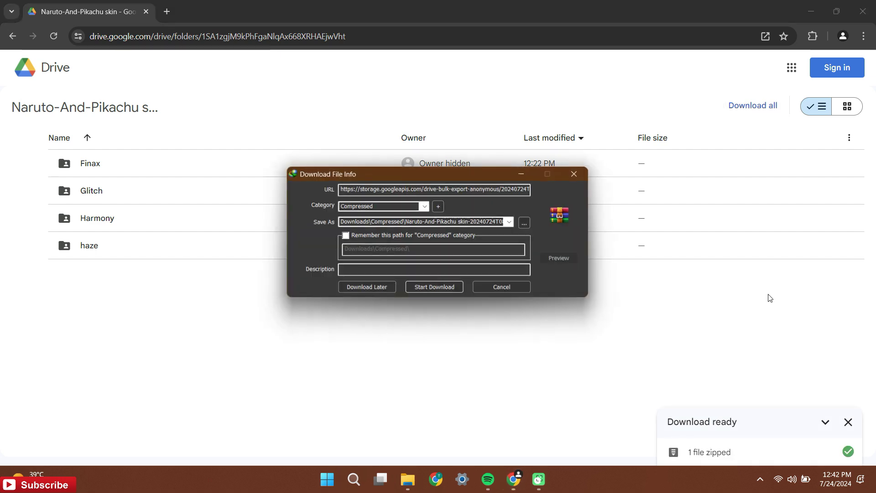
click(440, 288)
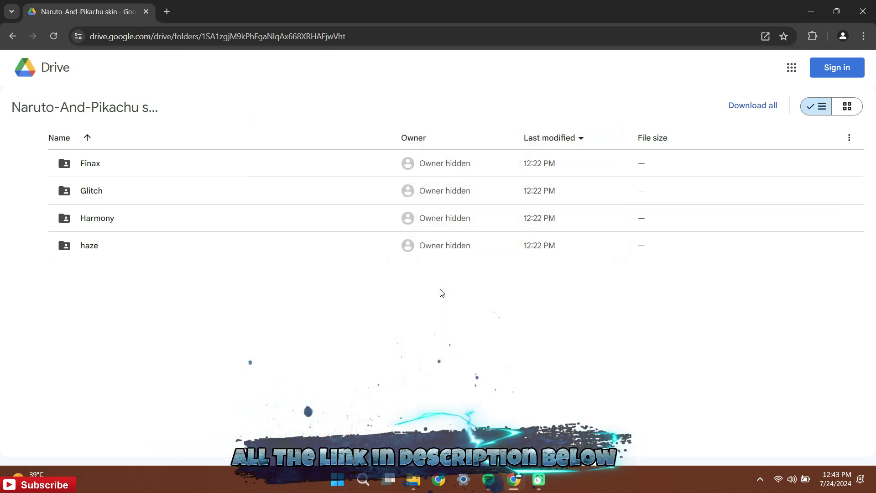
click(865, 11)
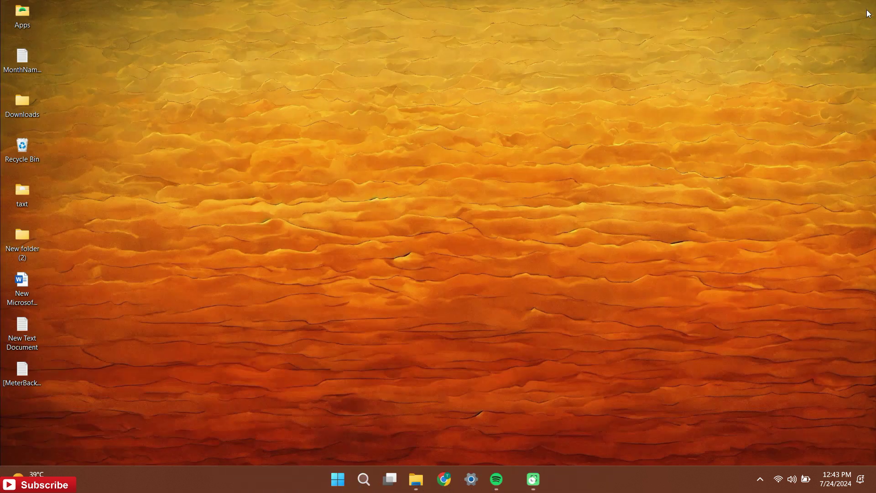
- Refresh the desktop and open the TECHINFOZEN folder inside Downloads
right_click(397, 192)
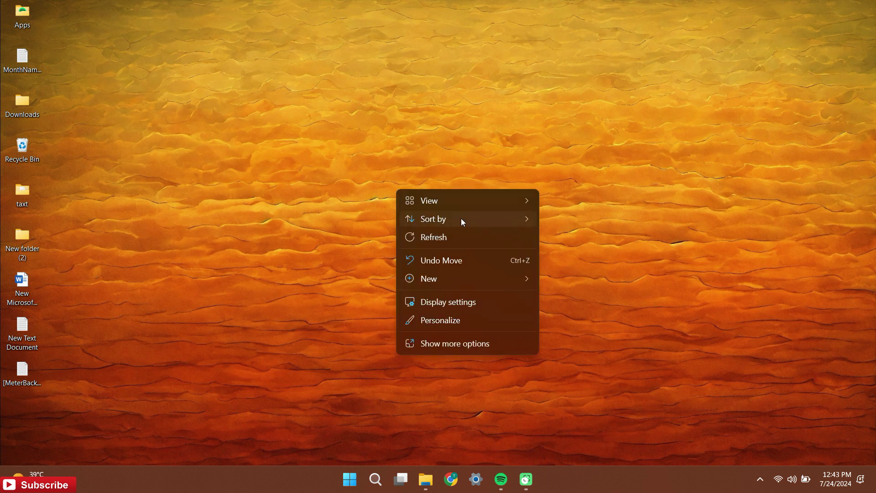
click(446, 243)
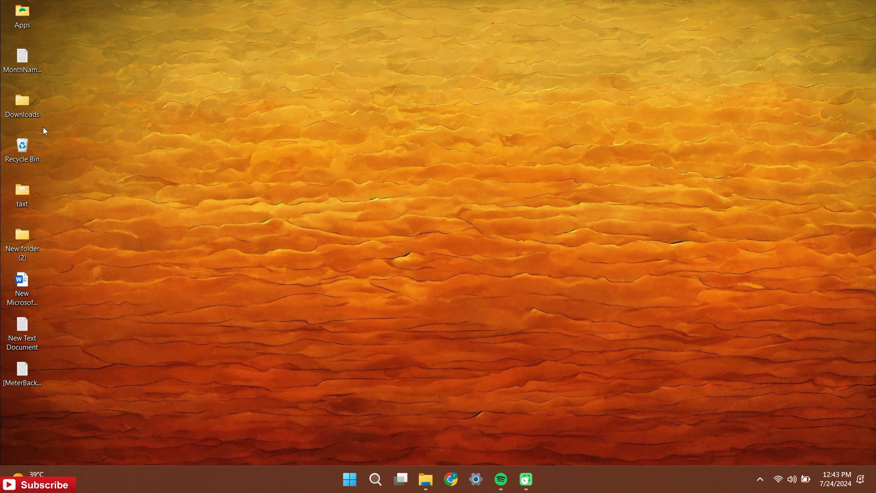
right_click(31, 113)
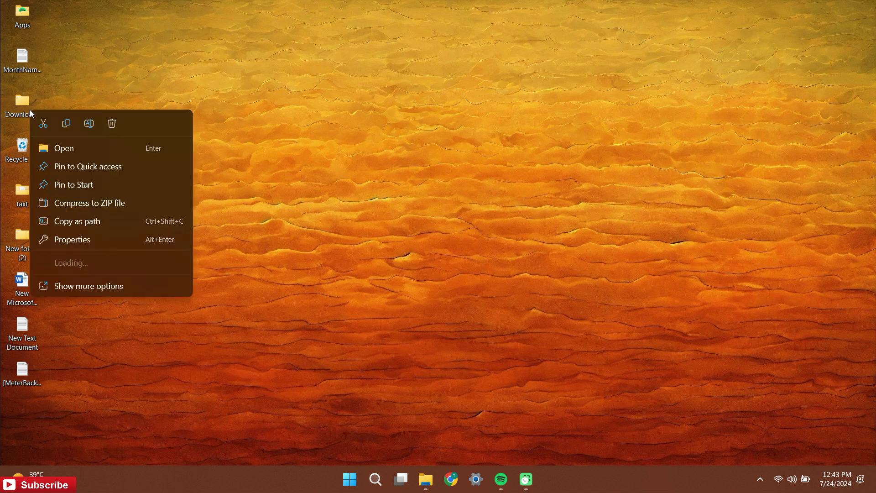
click(66, 148)
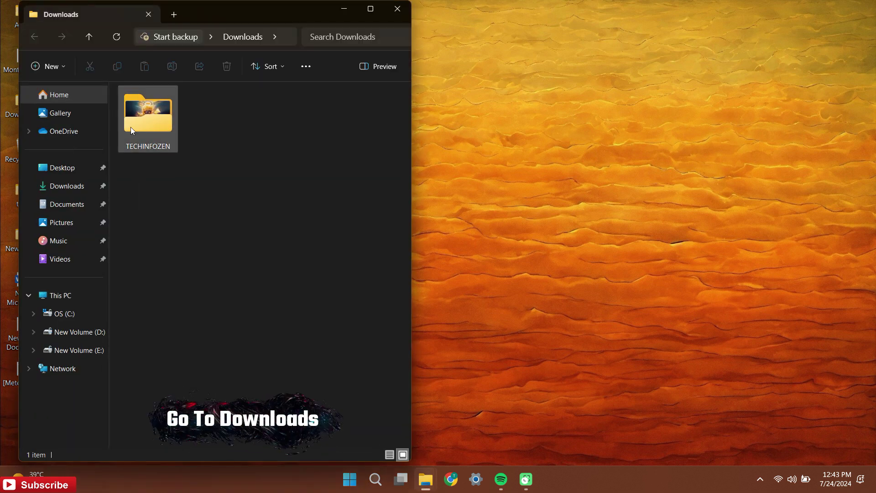
right_click(148, 121)
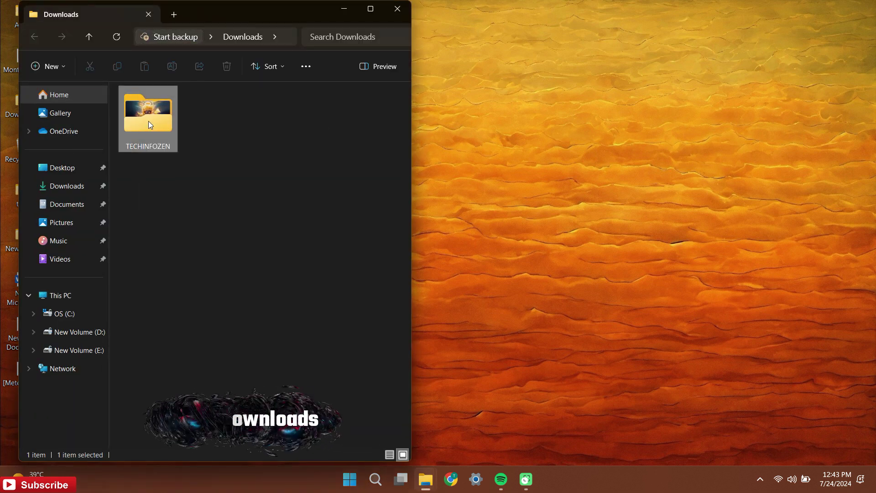
click(185, 161)
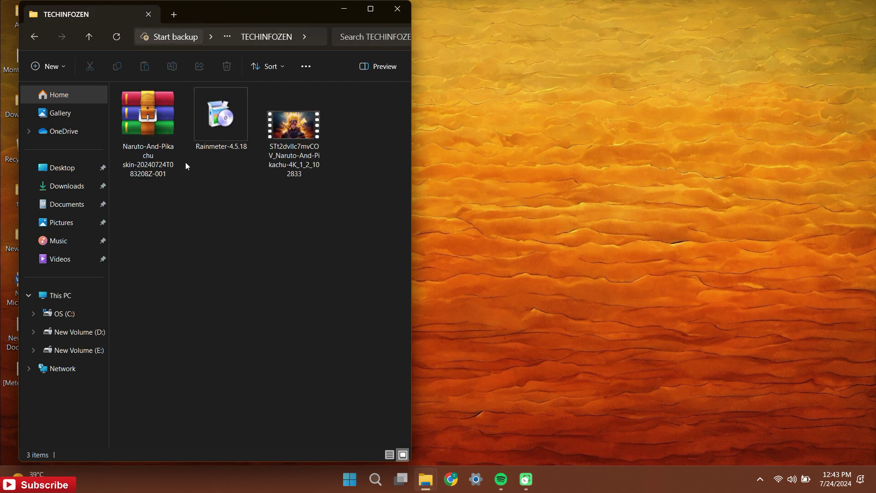
- Run the Rainmeter-4.5.18 installer with the standard installation and finish setup with Run Rainmeter enabled
click(220, 120)
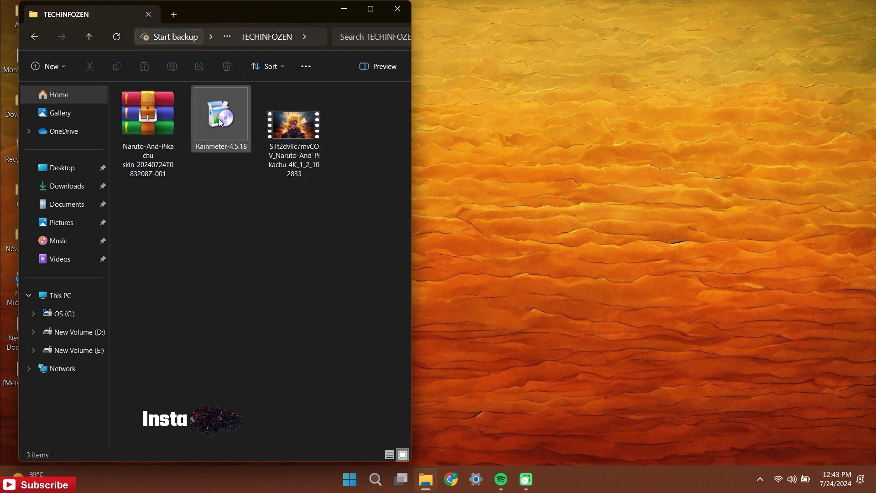
right_click(220, 120)
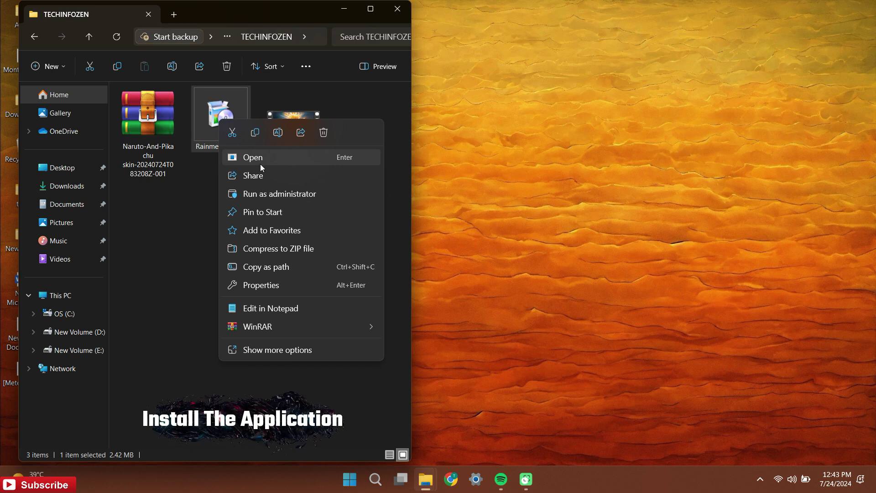
click(284, 164)
click(439, 264)
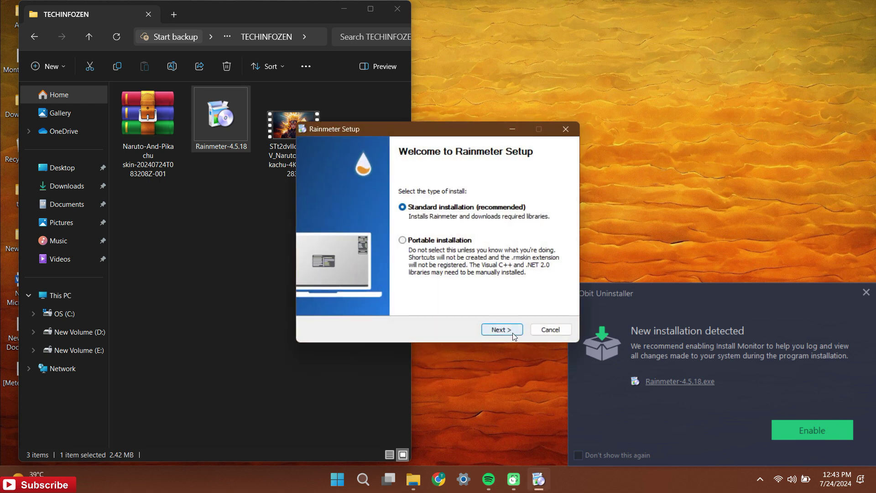
click(514, 333)
click(513, 333)
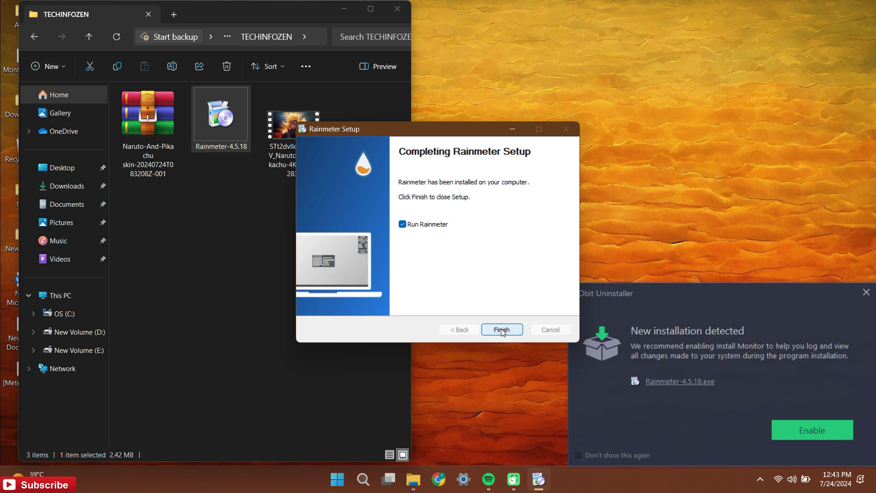
click(501, 329)
- Unload Rainmeter's default Welcome, Disks, System and Clock skins from the desktop and dismiss the IObit Uninstaller notification
right_click(478, 314)
click(516, 447)
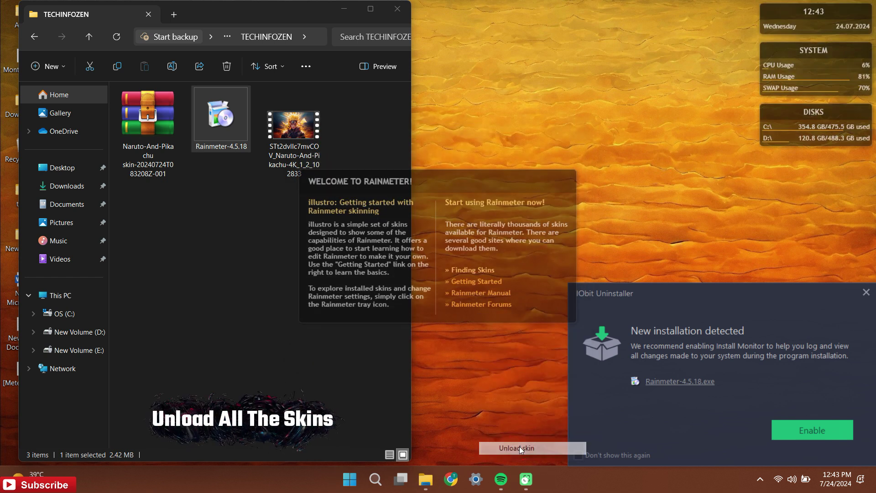
right_click(784, 142)
click(807, 269)
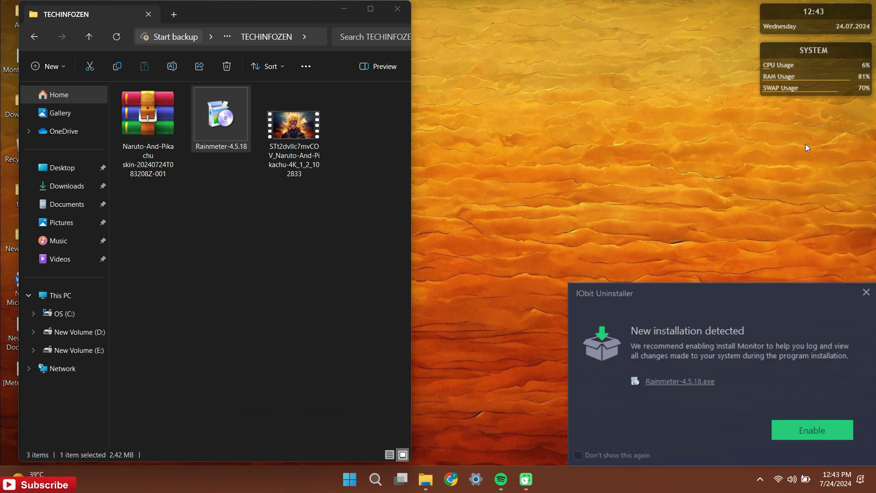
right_click(807, 75)
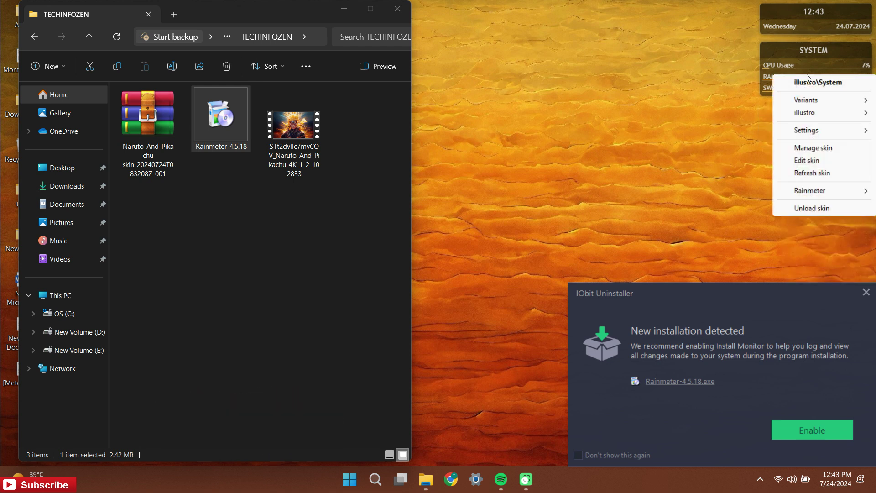
click(816, 210)
right_click(811, 29)
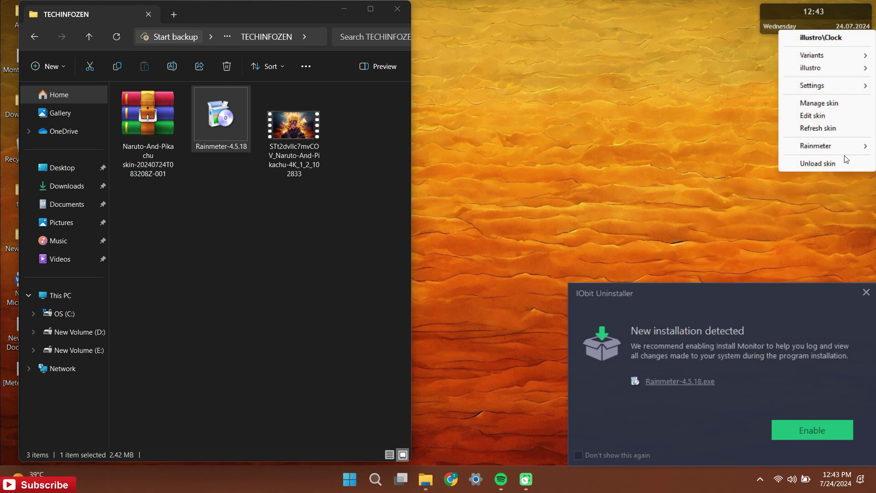
click(850, 167)
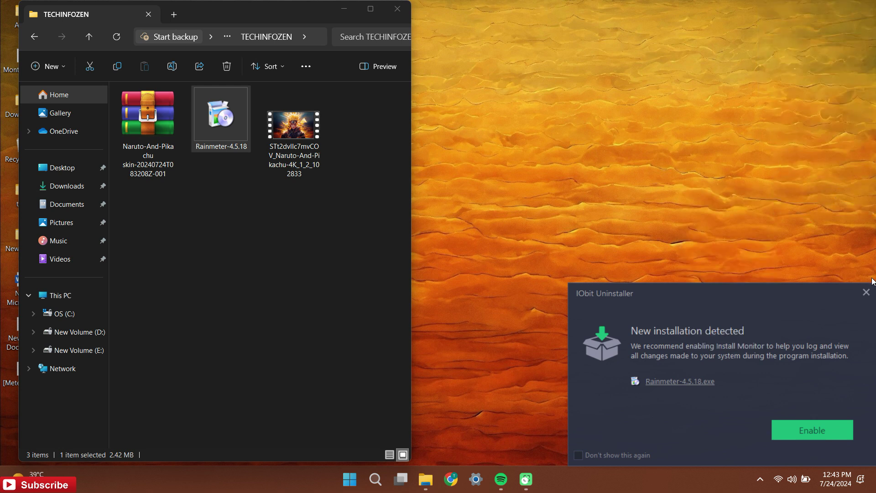
click(867, 292)
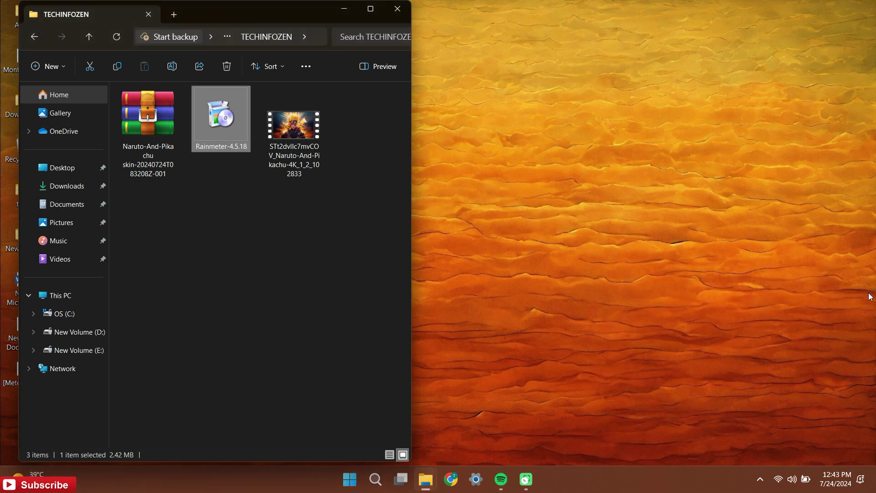
- Maximize the TECHINFOZEN folder window and extract the Naruto-And-Pikachu skin archive into the same folder with WinRAR
click(371, 10)
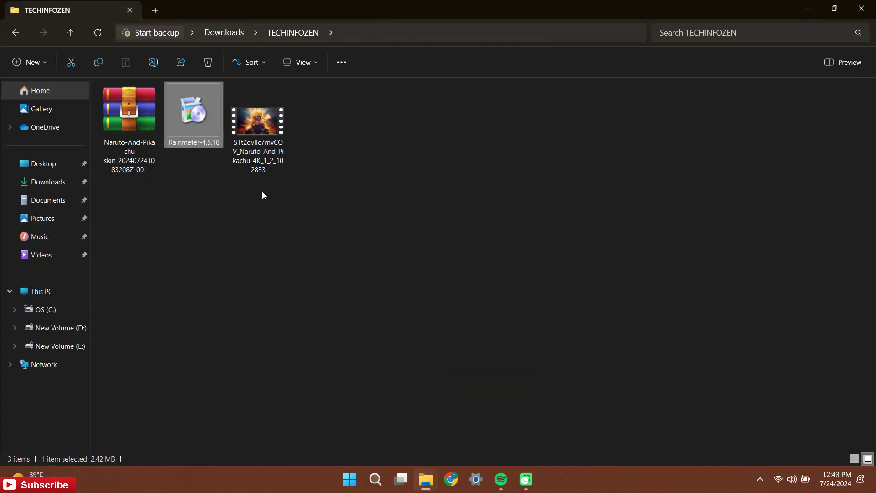
right_click(126, 122)
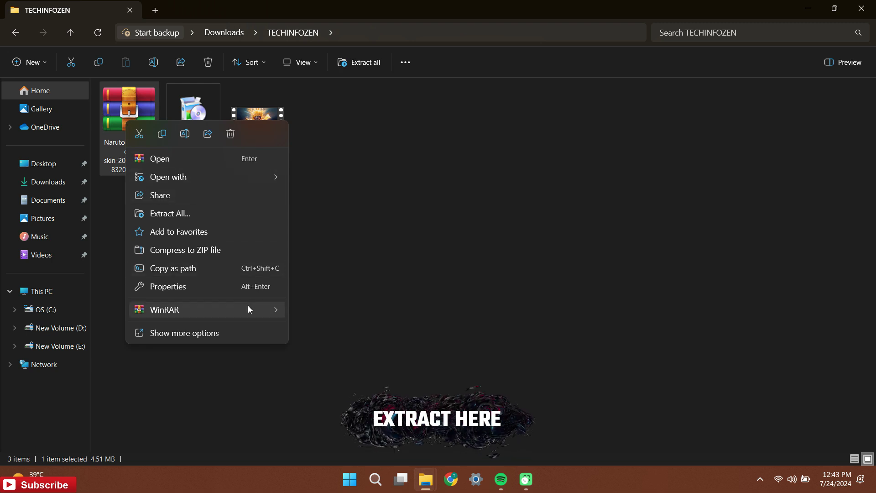
mouse_move(248, 305)
click(341, 365)
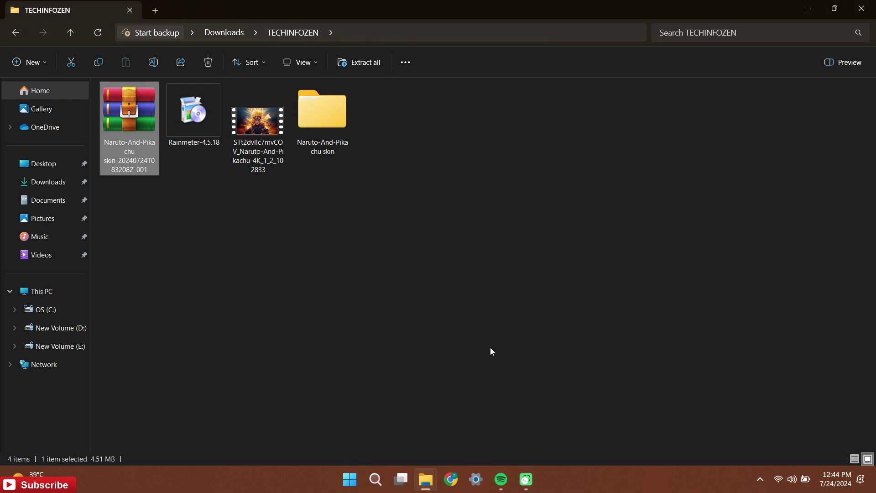
- Open Lively Wallpaper and move its window beside the files in the TECHINFOZEN folder
key(super+s)
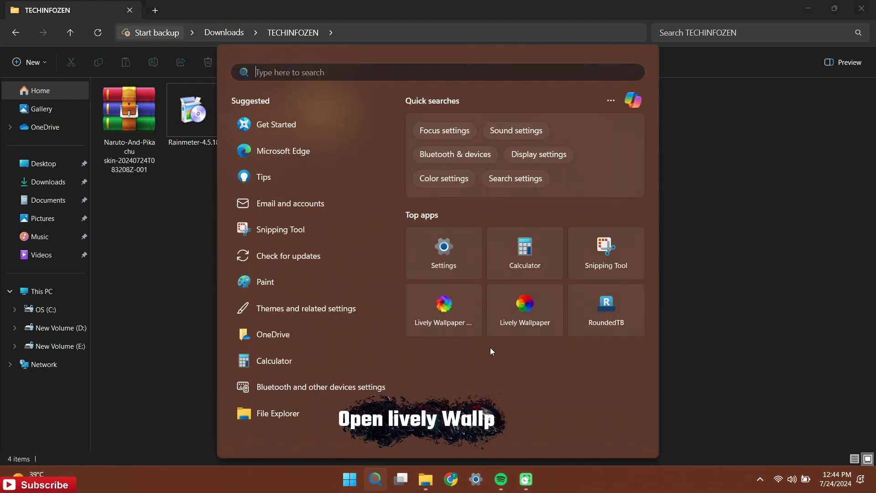
click(525, 307)
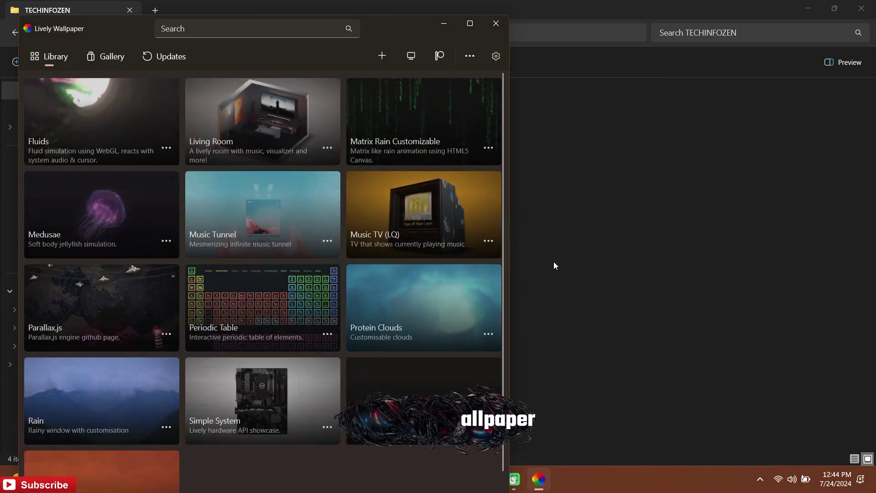
drag(405, 33, 789, 16)
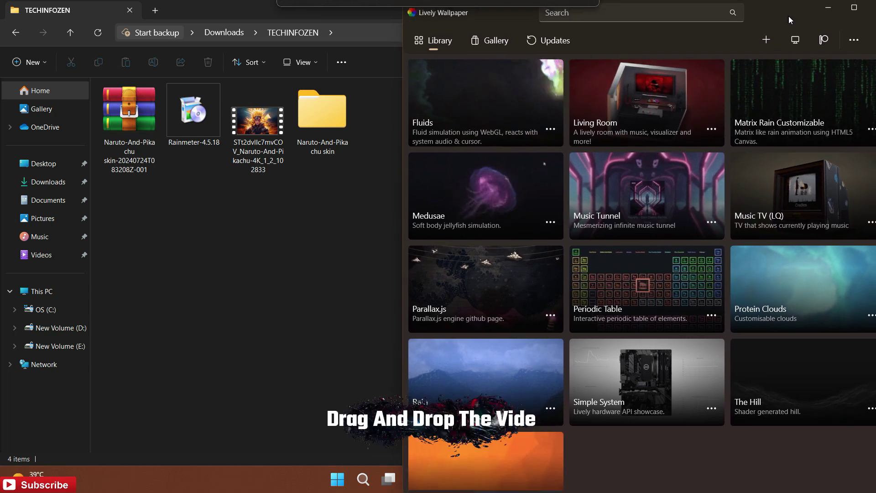
- Add the Naruto-And-Pikachu-4K video to the Lively Wallpaper library with the description "naruto" and close the Lively window
drag(249, 135, 522, 273)
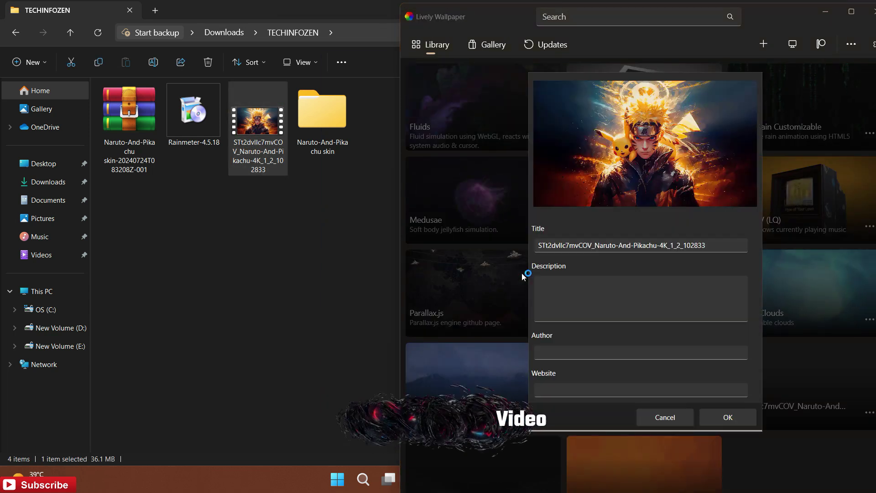
click(553, 286)
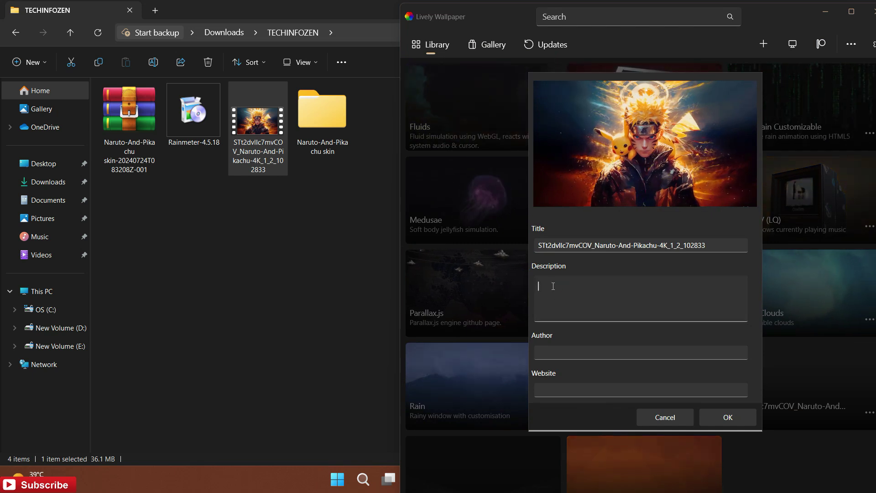
text(na)
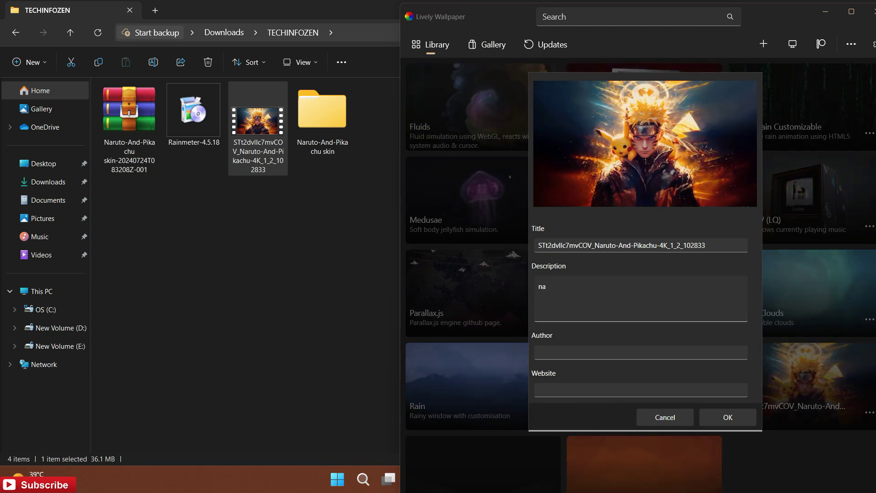
text(rut)
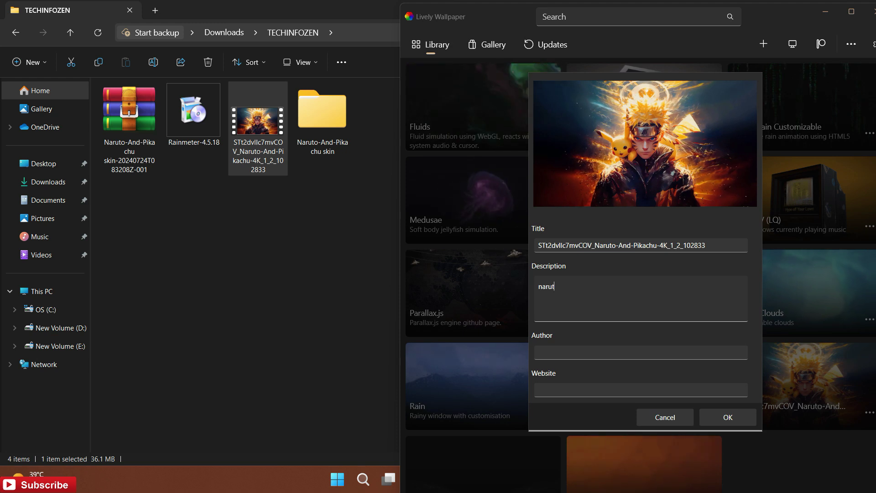
text(o)
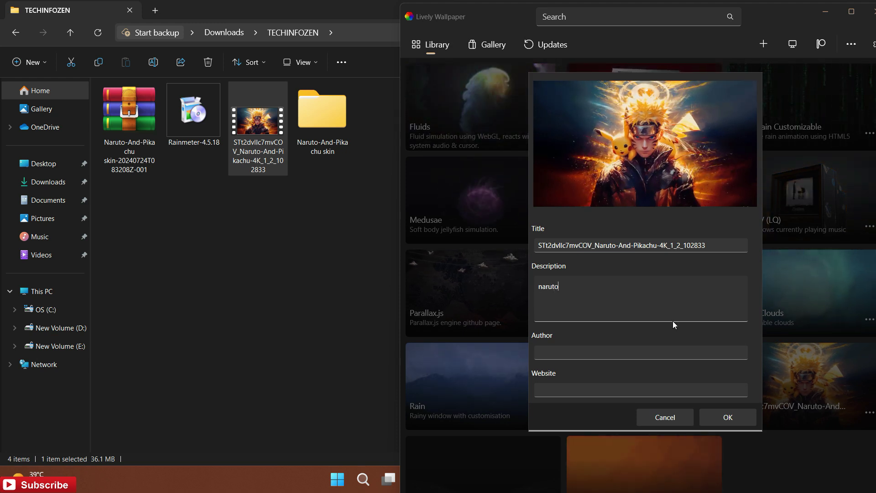
click(744, 418)
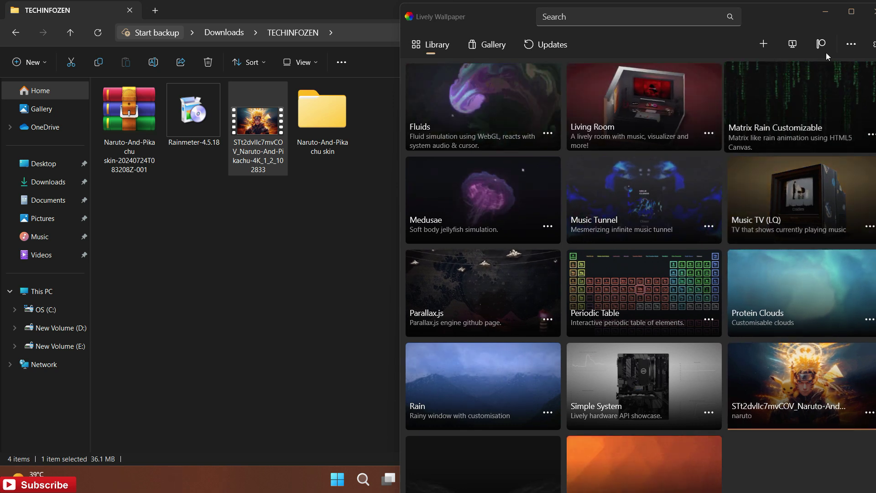
click(873, 11)
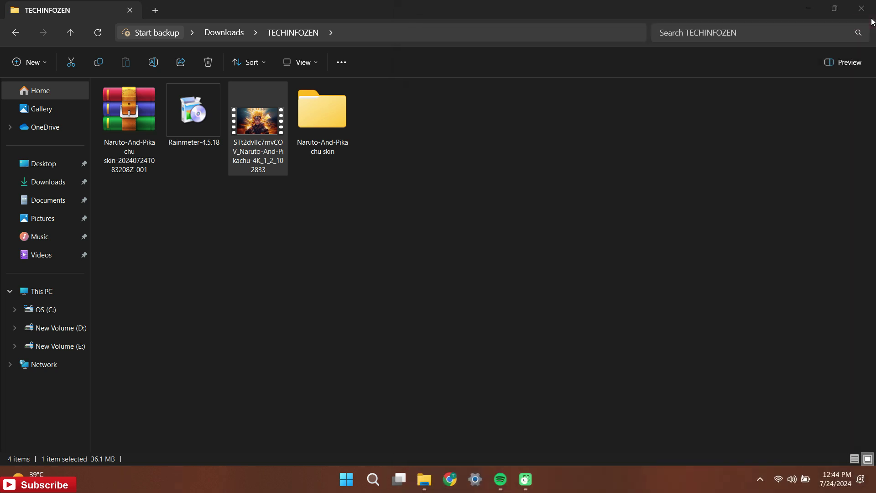
- Open the extracted Naruto-And-Pikachu skin folder and copy its Finax, Glitch, Harmony and haze folders
click(322, 109)
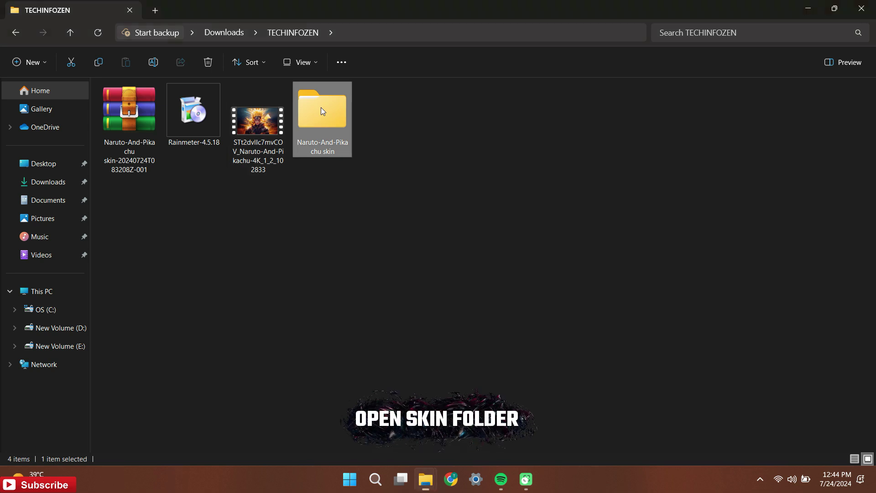
right_click(321, 108)
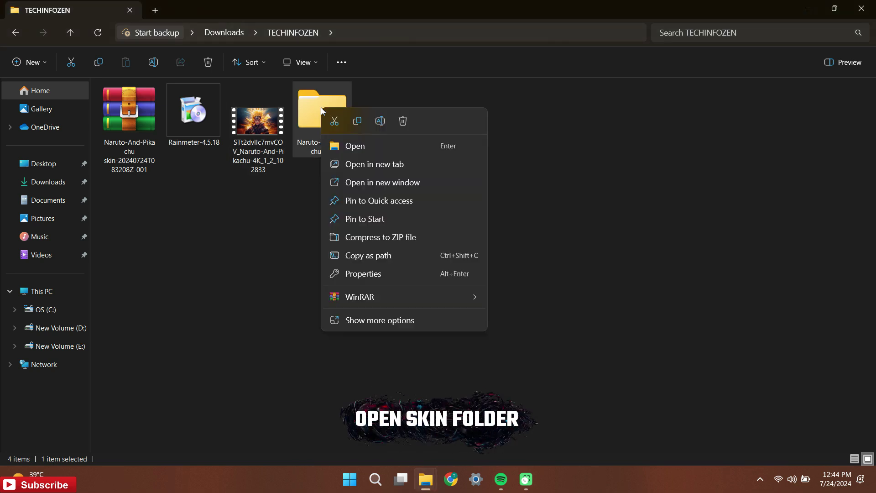
click(353, 144)
drag(171, 179, 140, 98)
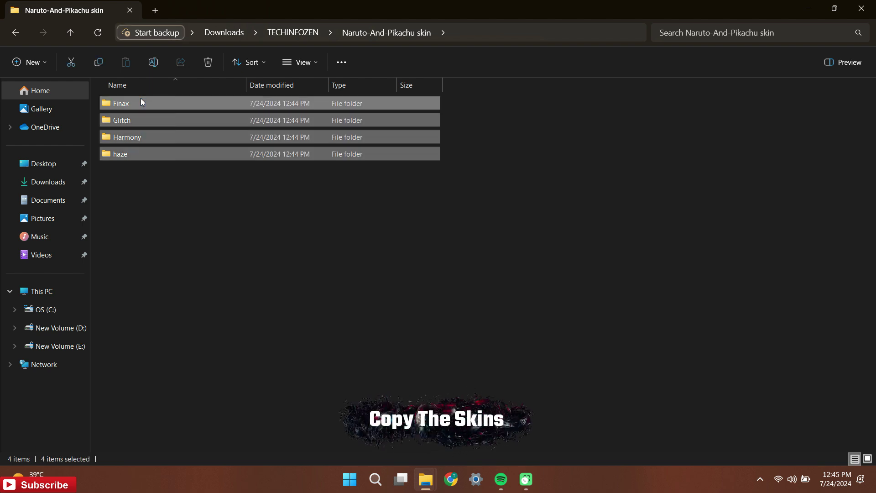
right_click(140, 98)
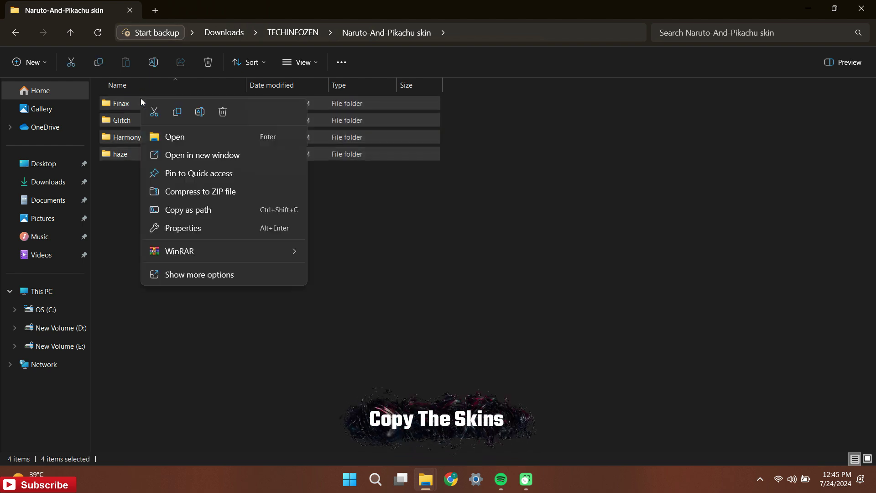
click(185, 274)
click(187, 249)
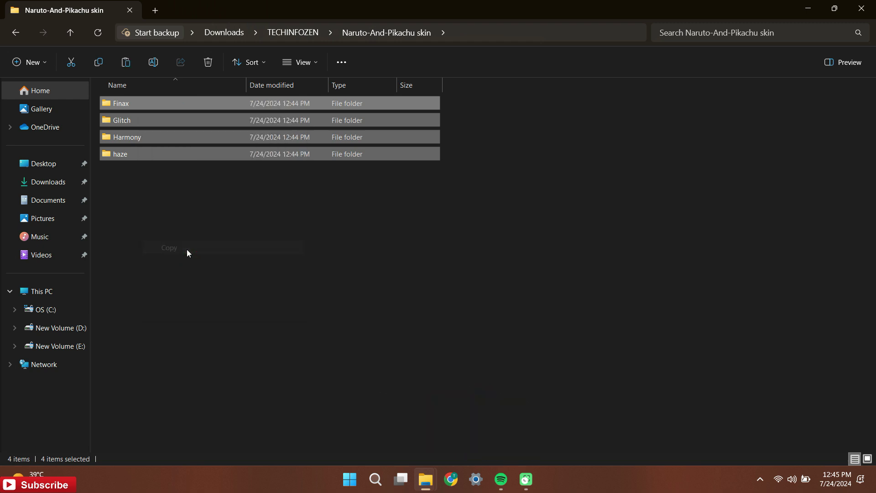
- Paste the copied skin folders into Documents > Rainmeter > Skins
click(64, 201)
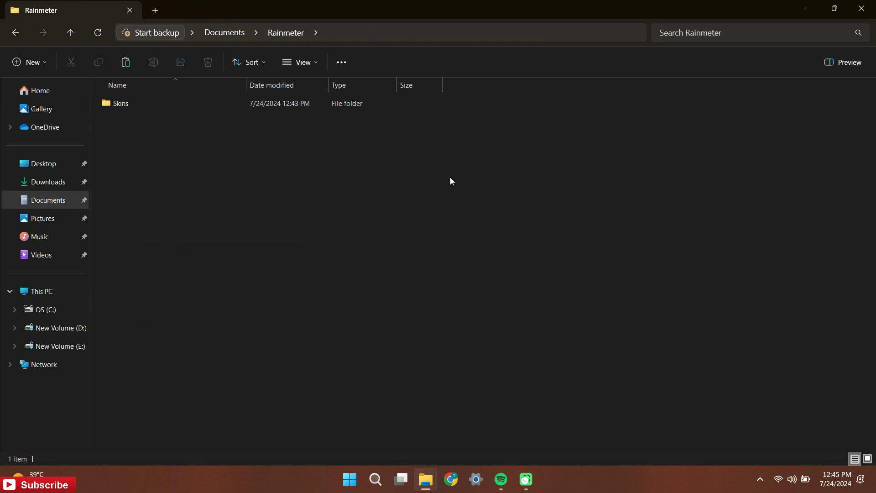
right_click(125, 104)
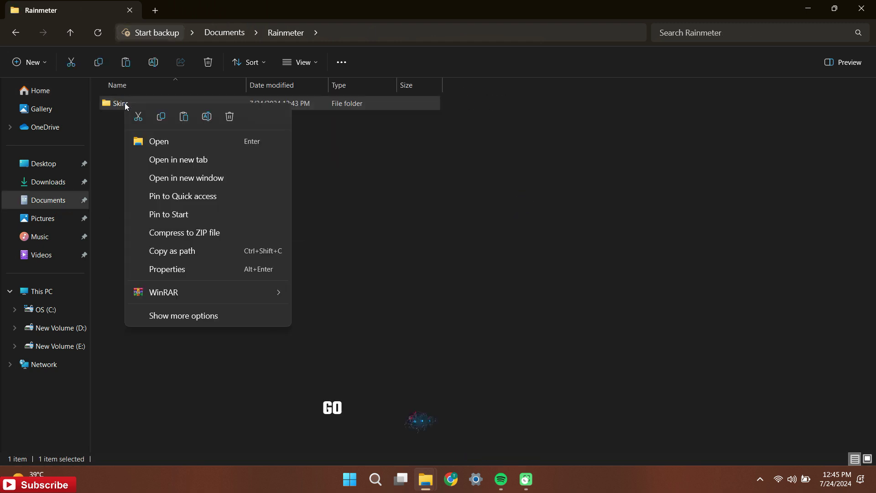
click(154, 142)
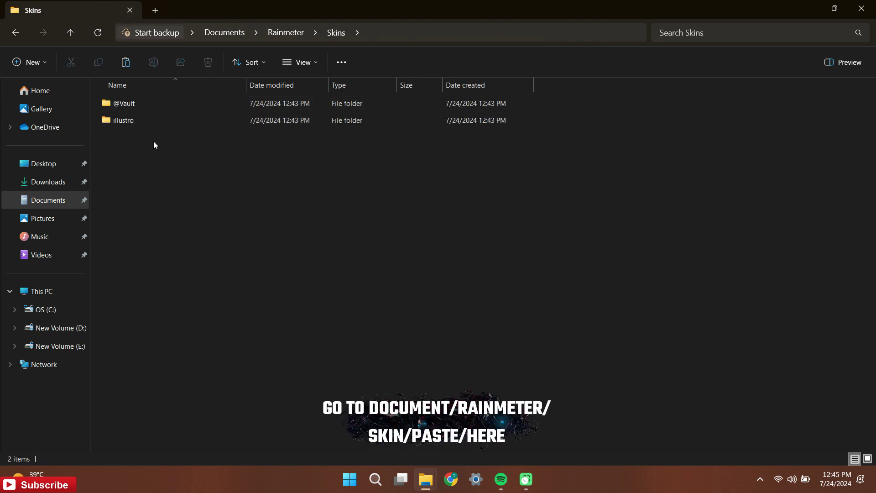
right_click(159, 156)
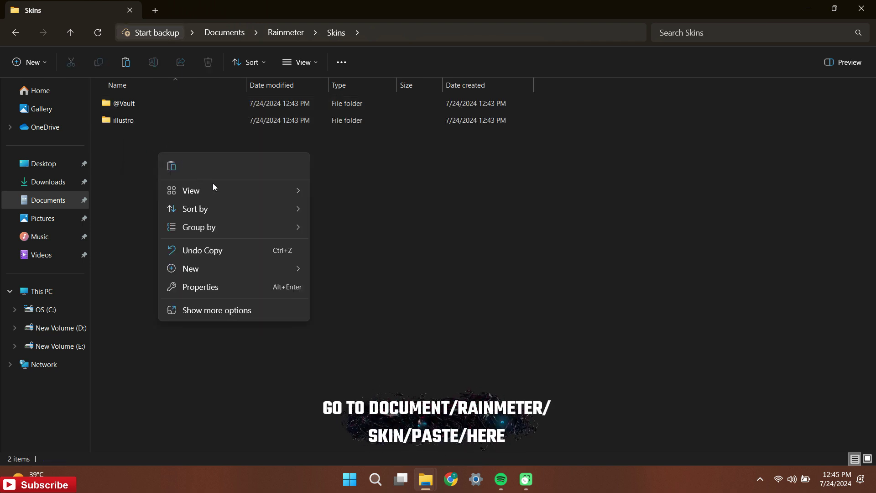
click(234, 311)
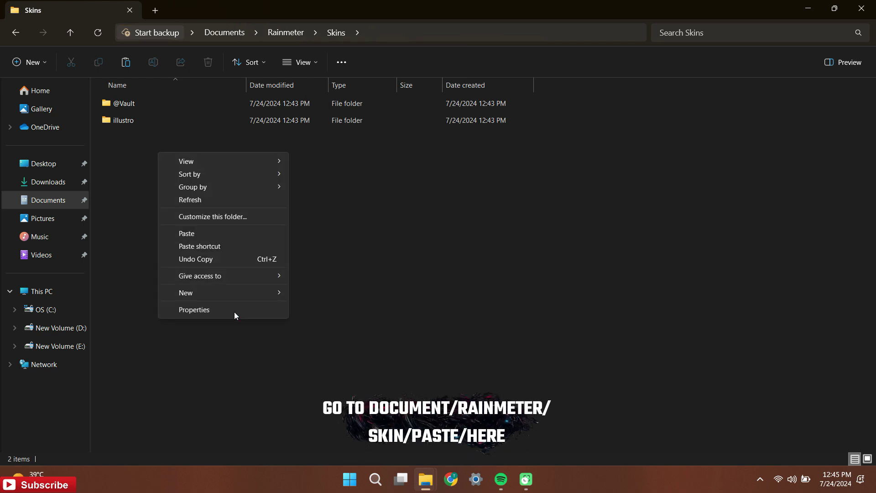
click(198, 235)
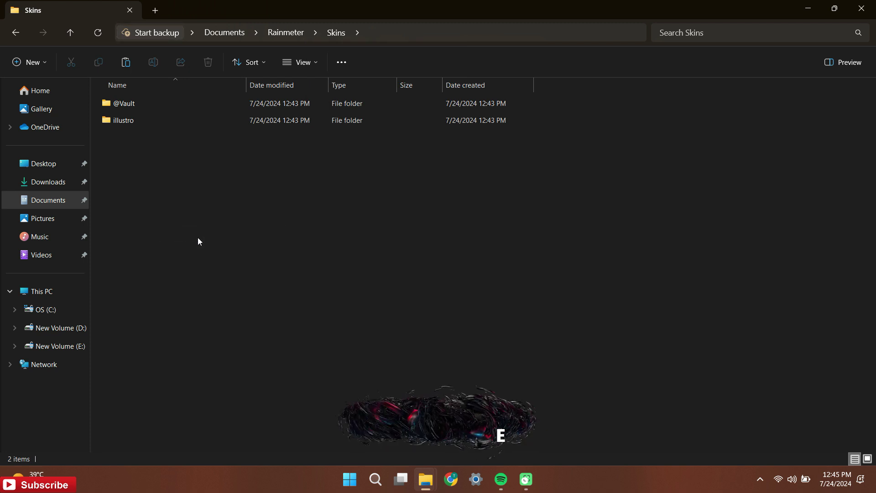
click(198, 238)
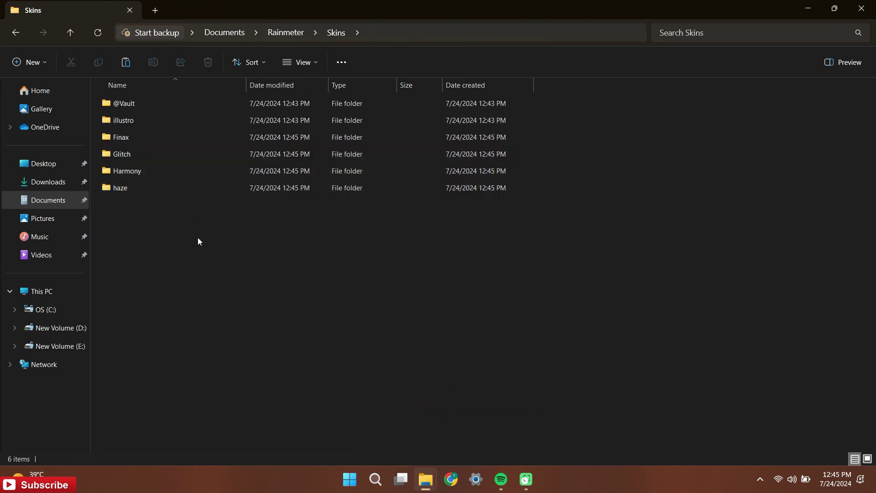
- Return to the TECHINFOZEN folder and close the File Explorer window to show the desktop
click(16, 33)
click(16, 34)
click(16, 33)
click(16, 33)
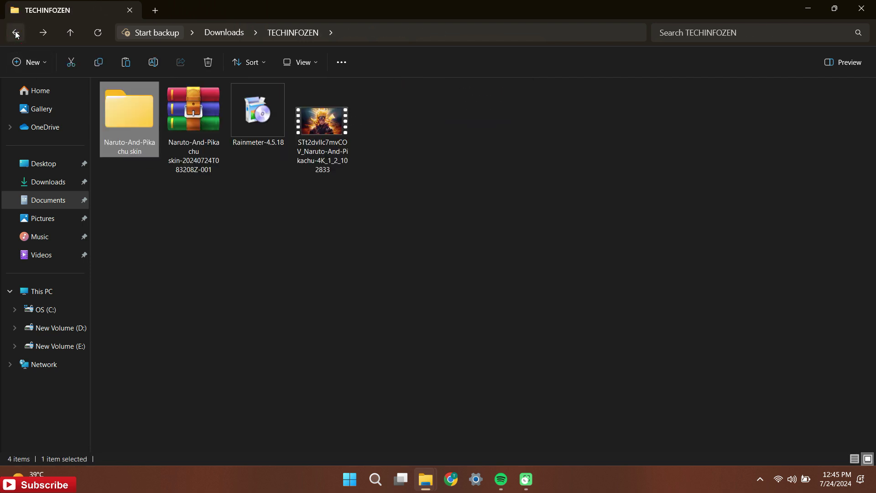
click(256, 236)
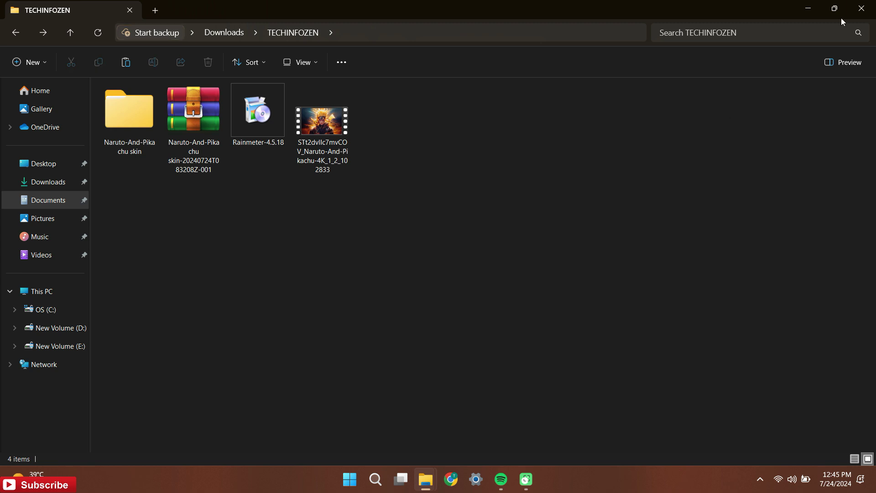
click(872, 7)
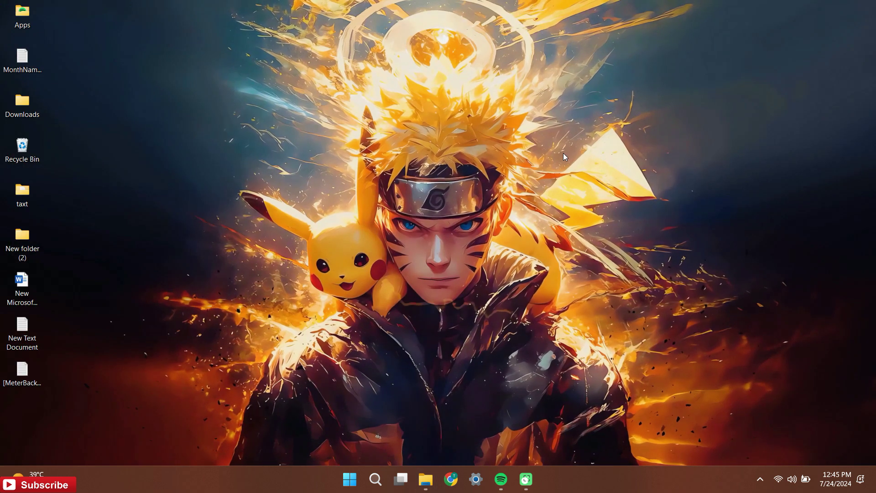
- Hide all icons on the desktop
right_click(155, 136)
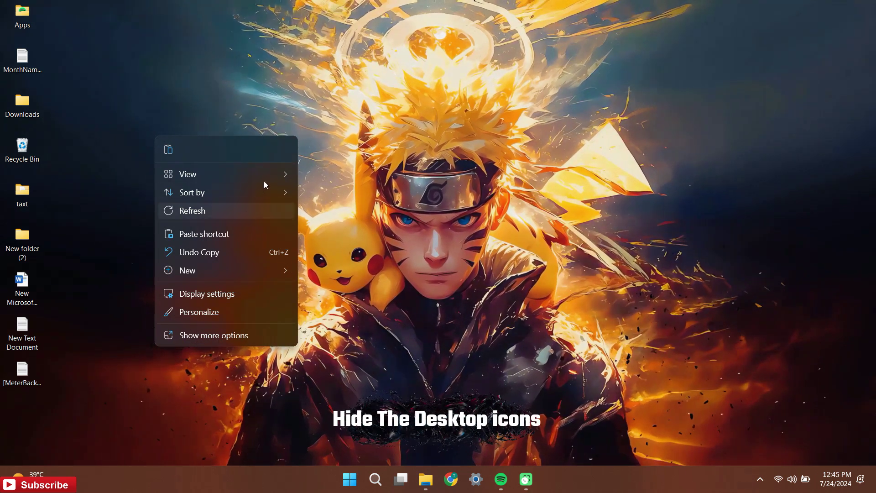
mouse_move(269, 178)
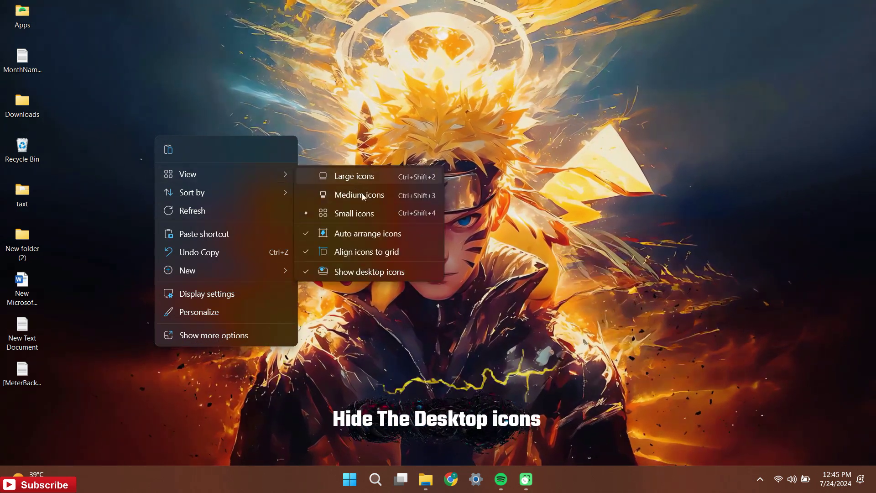
click(364, 272)
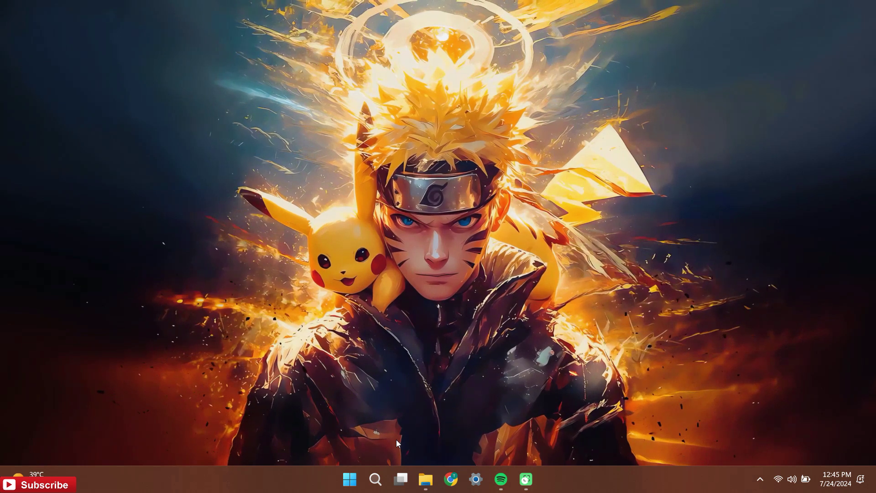
- Open Rainmeter's Manage window and refresh all skins to list the newly pasted ones
key(super+s)
text(ra)
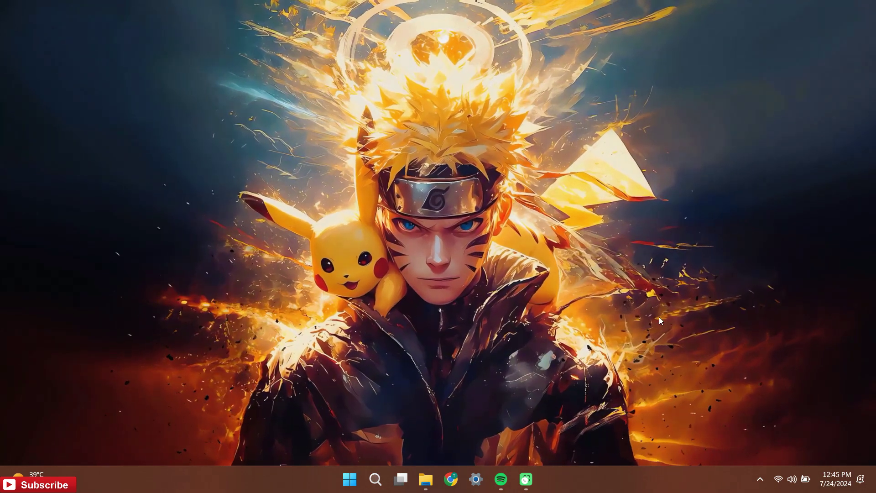
click(759, 479)
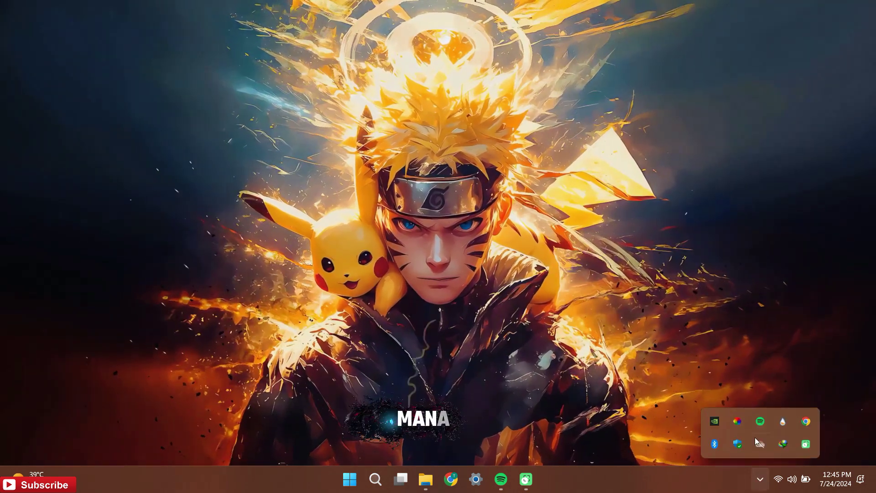
right_click(783, 423)
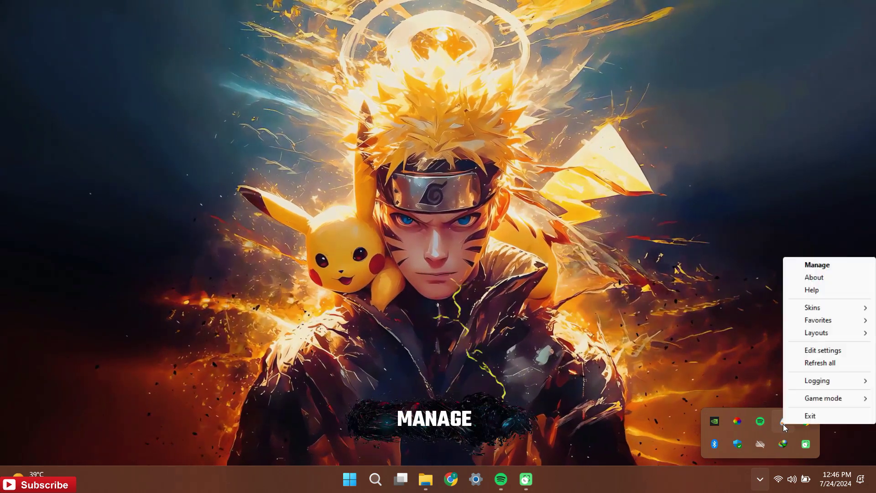
click(837, 266)
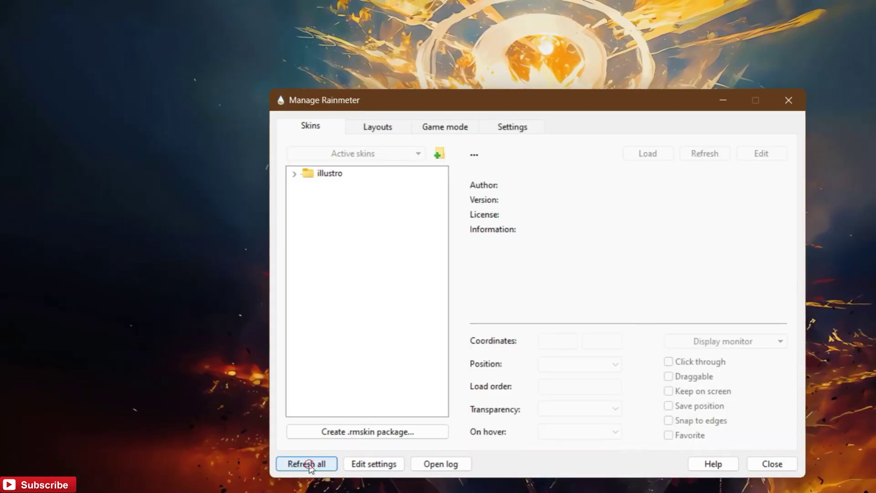
click(254, 378)
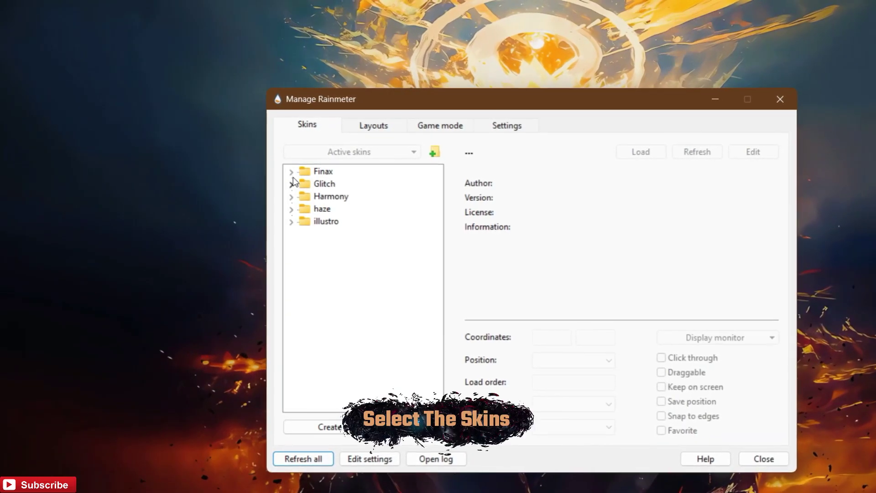
- Load the Song Info.ini skin from Finax\Song Info and collapse the Finax folder in the skin list
click(292, 172)
click(302, 195)
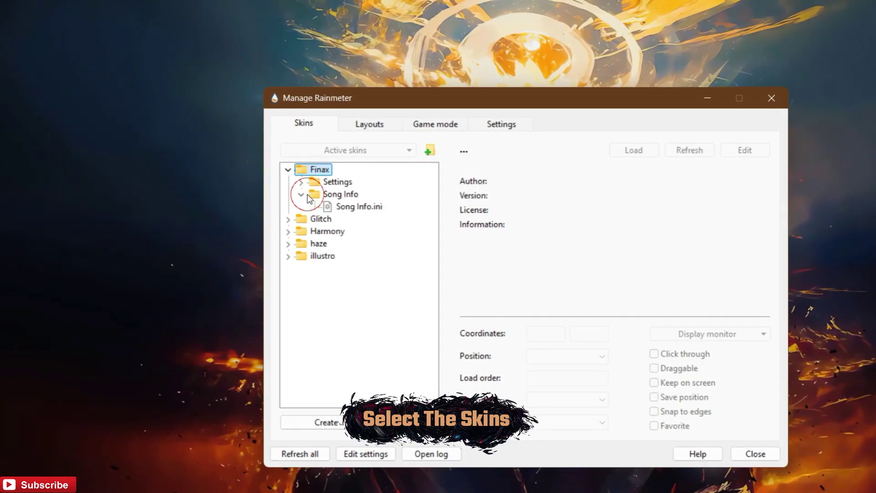
click(357, 211)
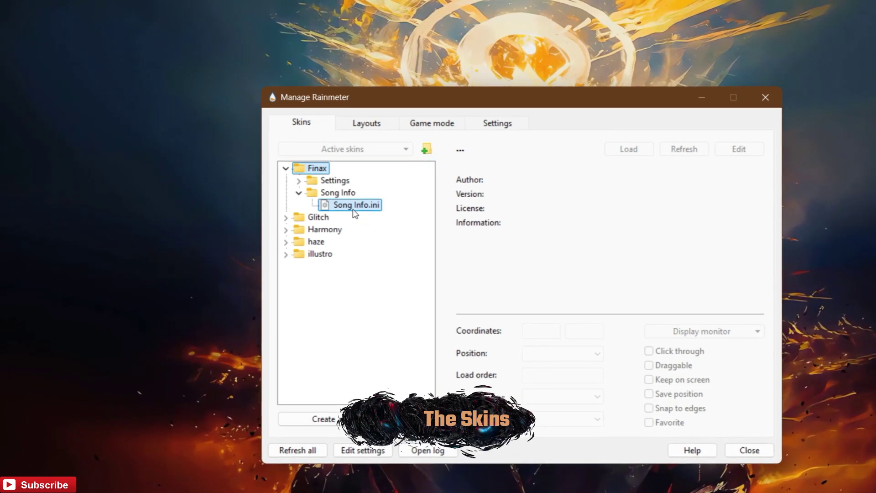
right_click(355, 212)
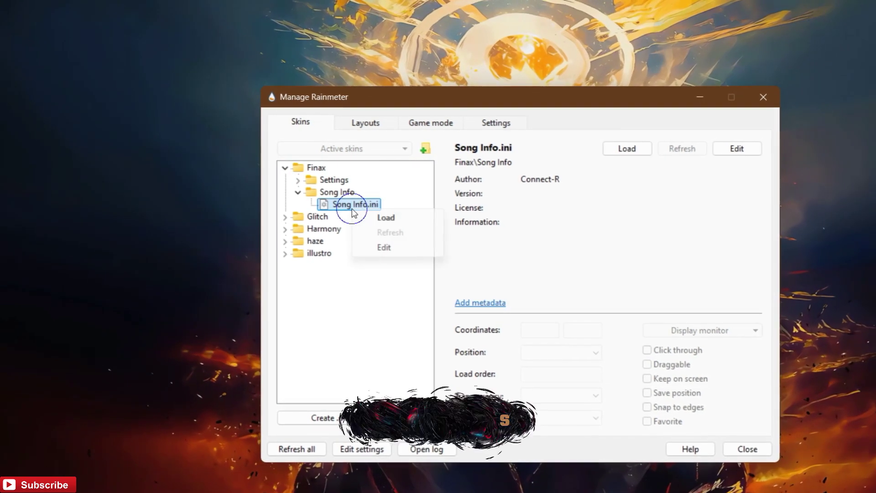
click(373, 218)
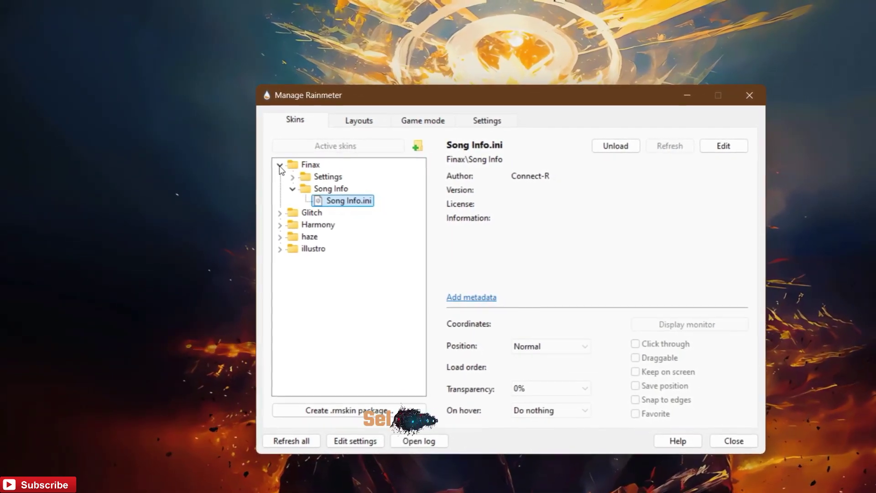
click(281, 165)
click(280, 165)
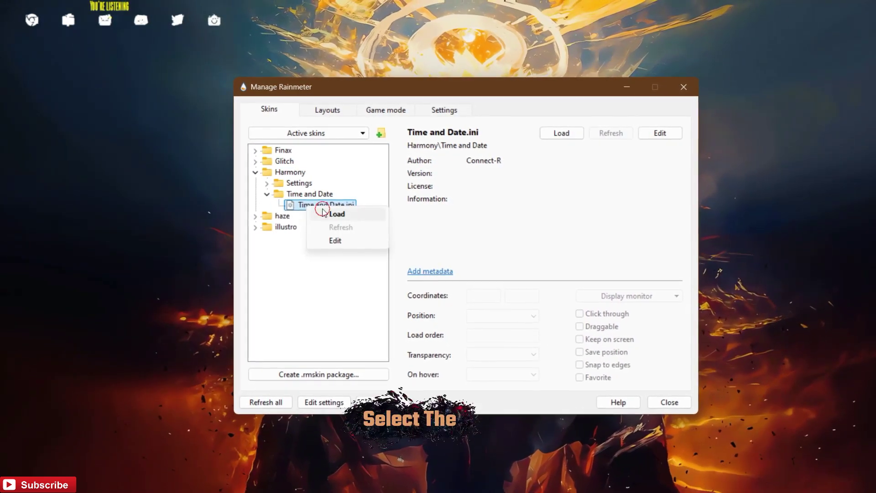
- Load the Time and Date.ini skin from Harmony\Time and Date and collapse the Harmony folder
click(336, 214)
click(255, 172)
- Load the Time.ini skin from haze\Time and collapse the haze folder in the skin list
click(254, 181)
click(264, 203)
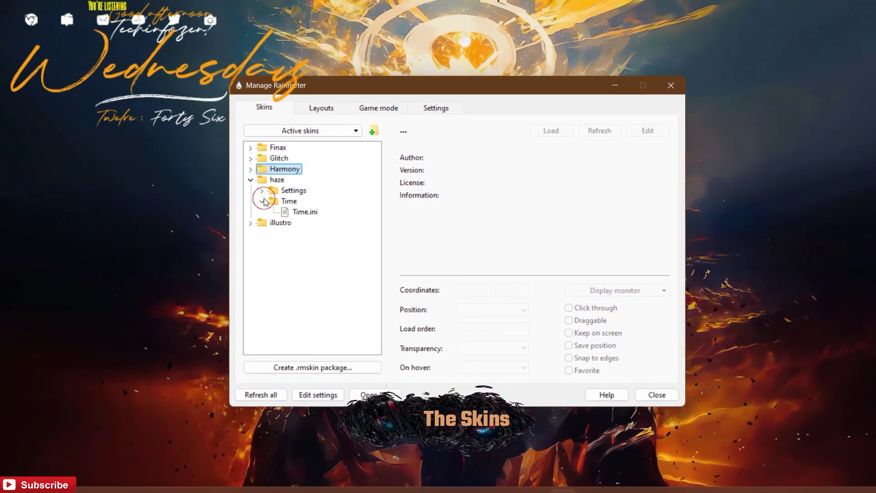
click(302, 212)
right_click(302, 212)
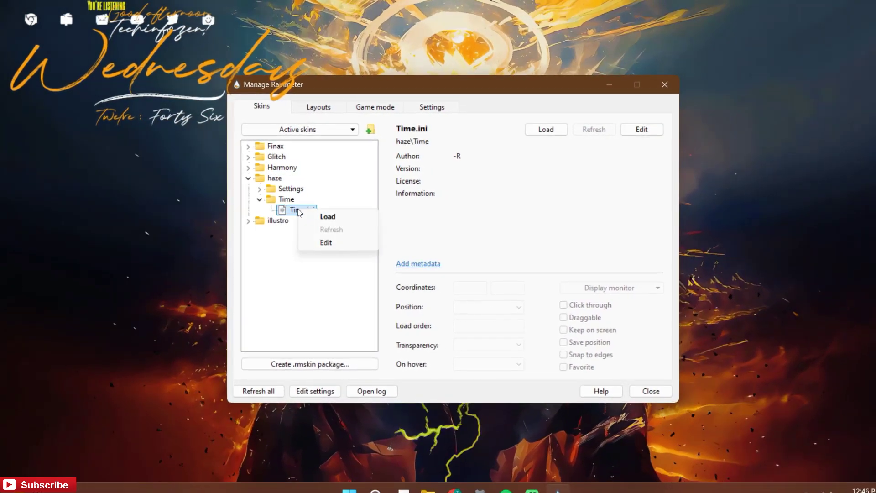
click(319, 216)
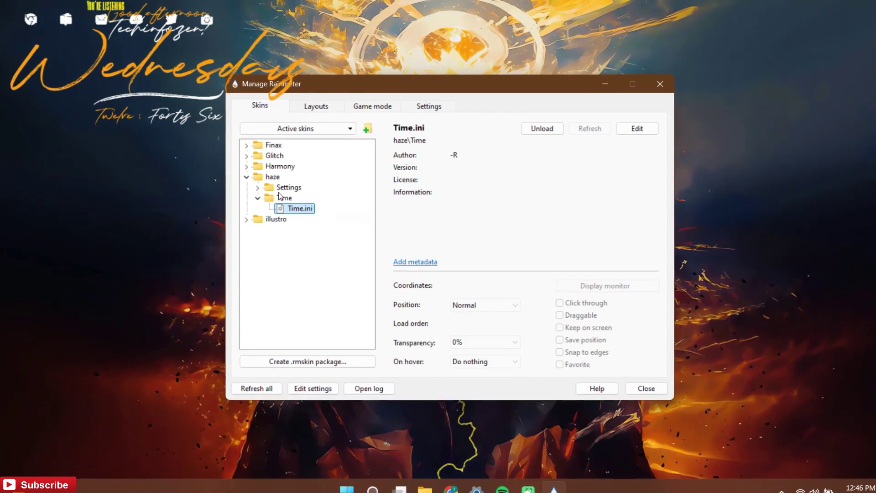
click(253, 181)
- Refresh all Rainmeter skins and minimize the Manage window
click(263, 389)
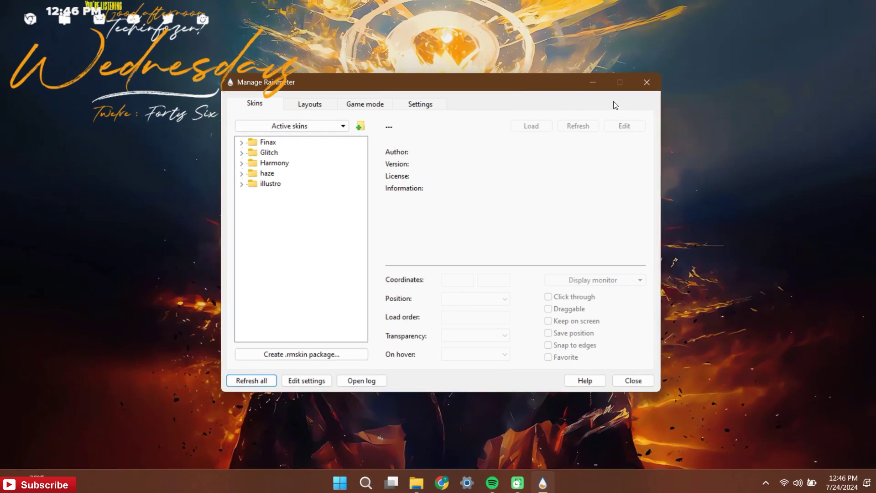
click(594, 83)
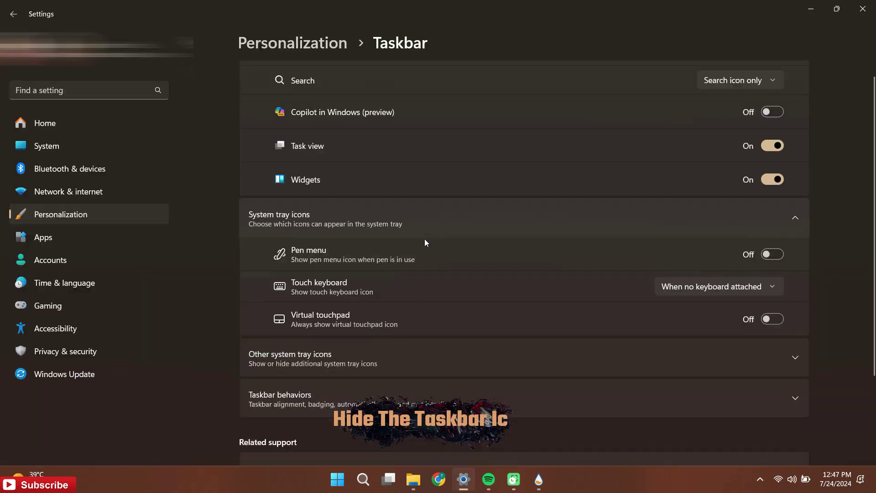
- Turn on automatic hiding of the taskbar in the taskbar behaviors and close the Settings window
scroll(425, 239, down, 2)
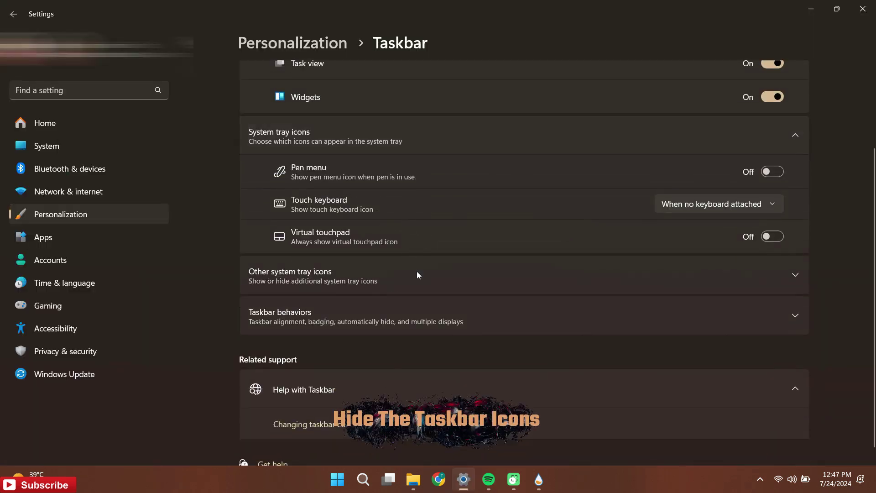
click(382, 323)
scroll(320, 297, down, 2)
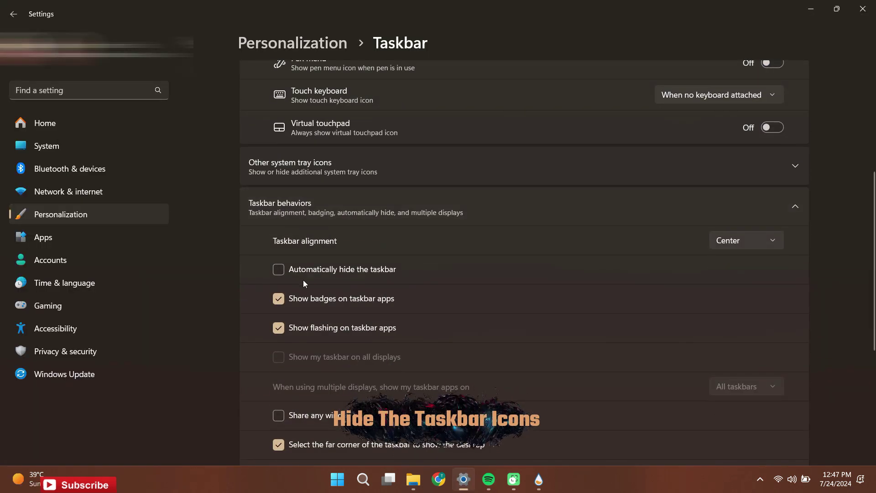
click(279, 270)
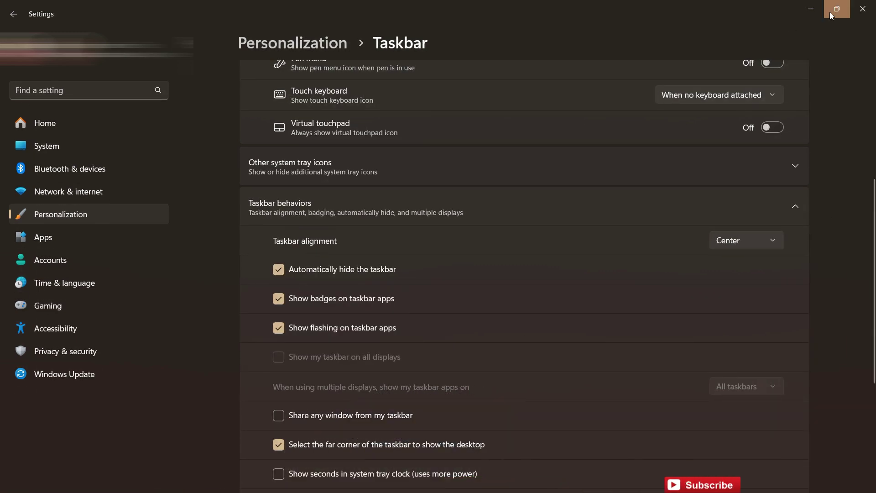
click(863, 10)
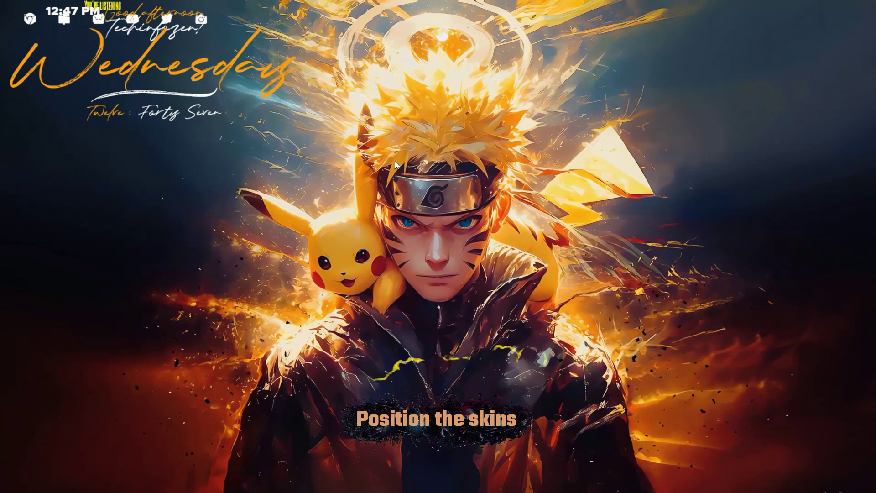
- Arrange the skins with the Harmony date at the desktop's lower centre, social icons in the lower-right corner, and song info beneath the date
drag(201, 77, 487, 399)
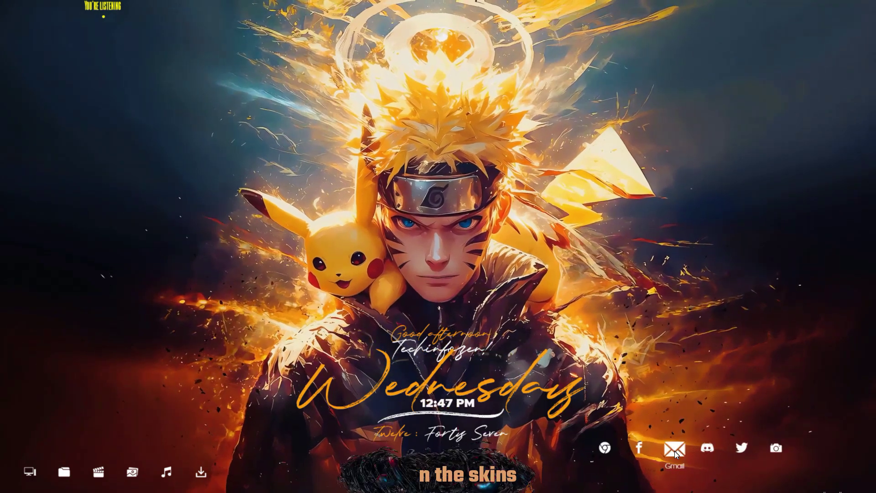
drag(674, 451, 746, 465)
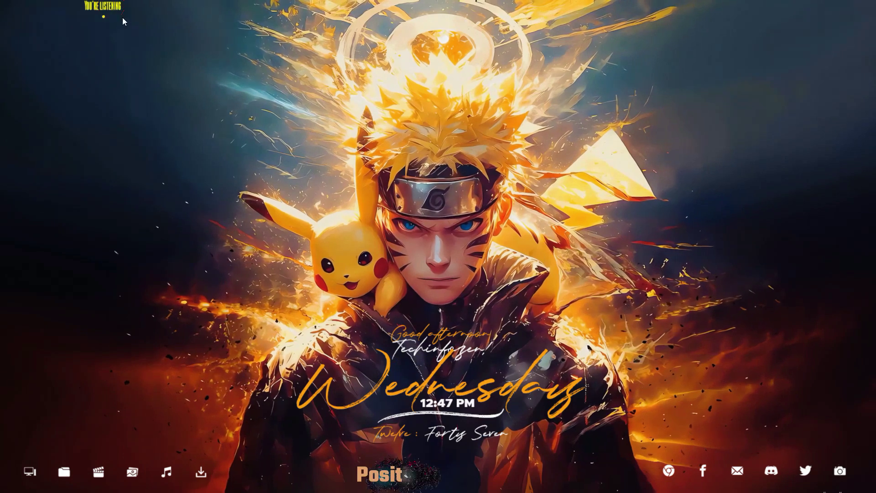
drag(124, 21, 339, 311)
drag(454, 422, 458, 458)
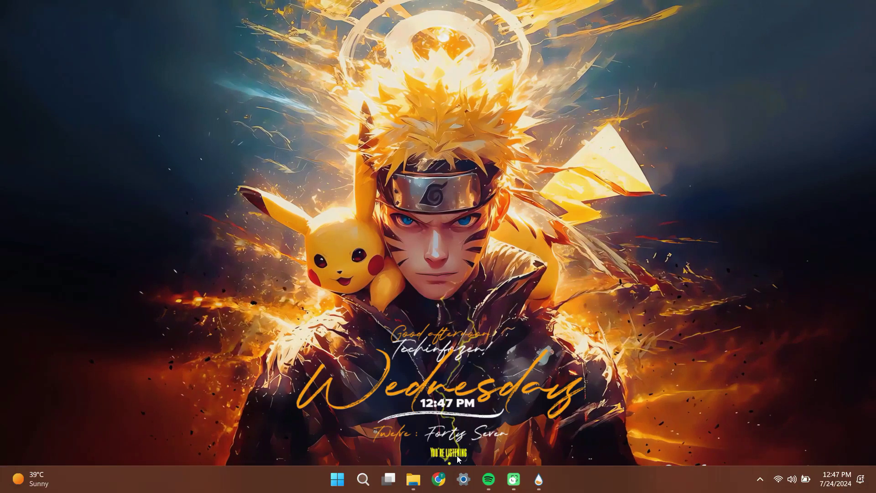
- Play music in Spotify, skipping ahead to another track, and refresh the desktop
key(super+s)
mouse_move(489, 473)
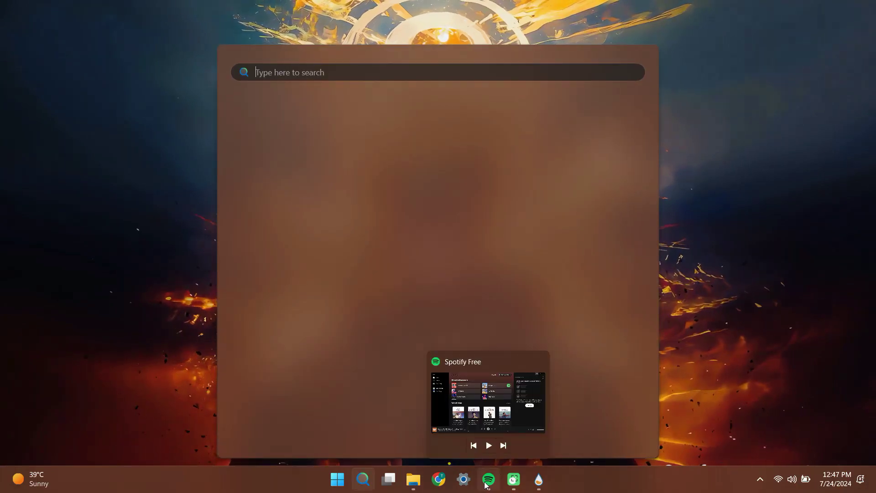
click(489, 445)
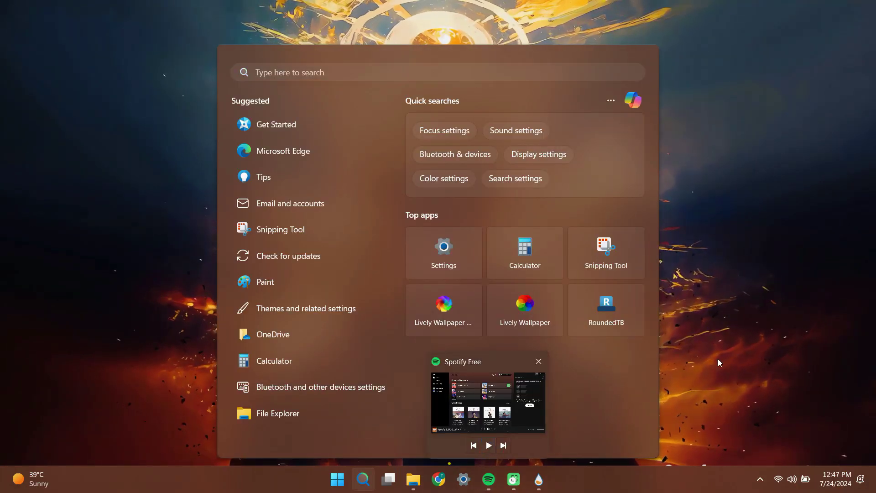
mouse_move(488, 480)
click(503, 445)
click(504, 448)
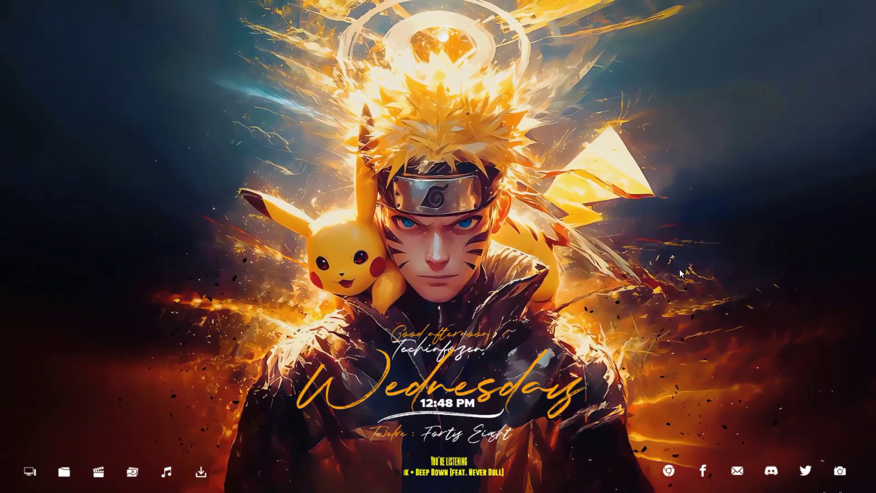
right_click(694, 159)
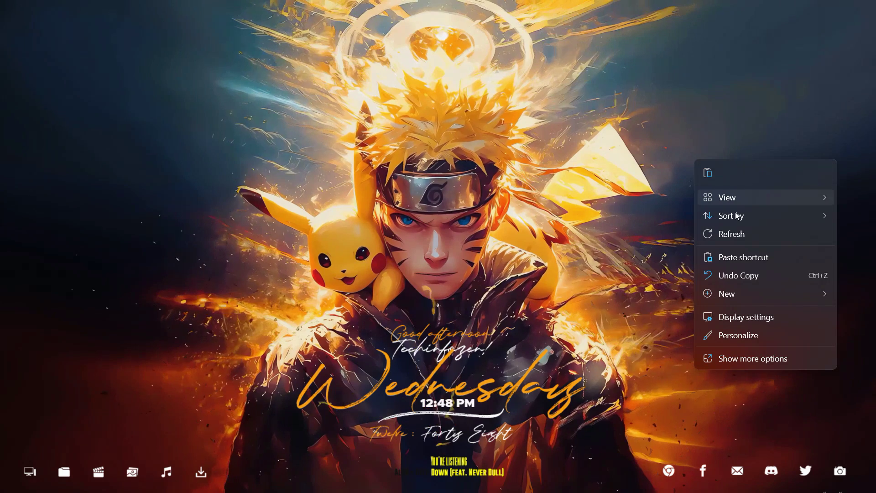
click(735, 233)
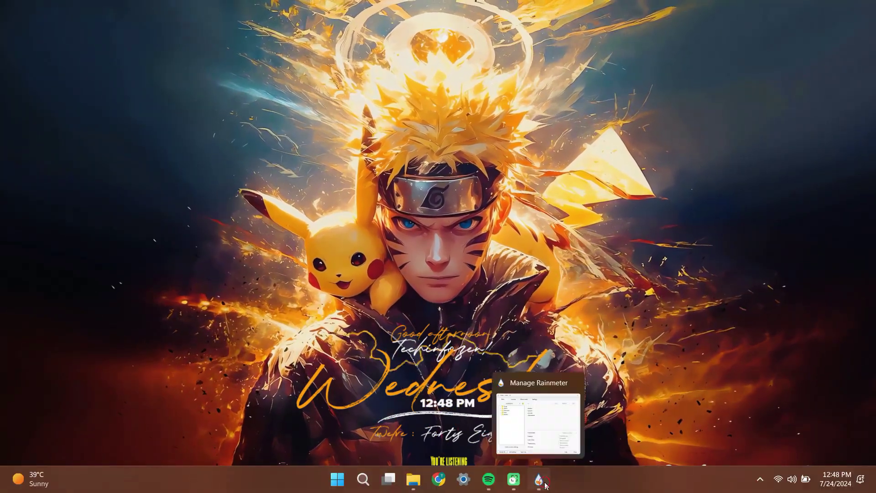
- Restore the Manage Rainmeter window and load Settings.ini from Finax\Settings
click(550, 487)
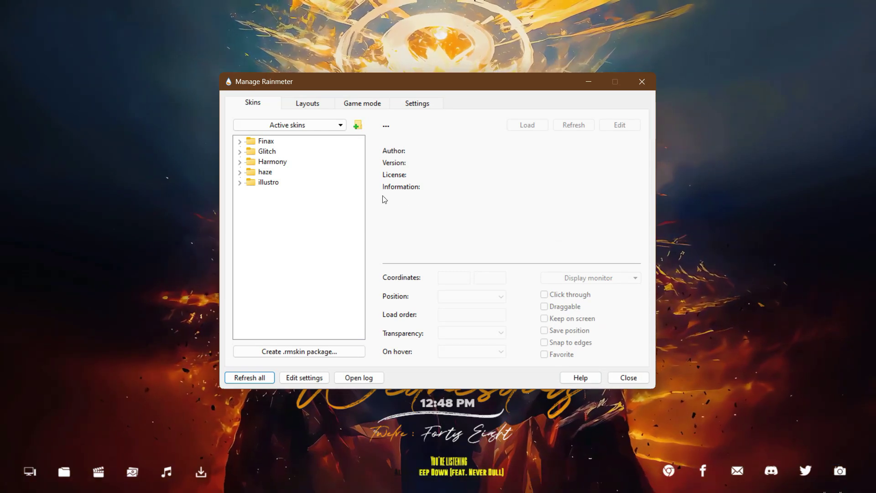
click(243, 142)
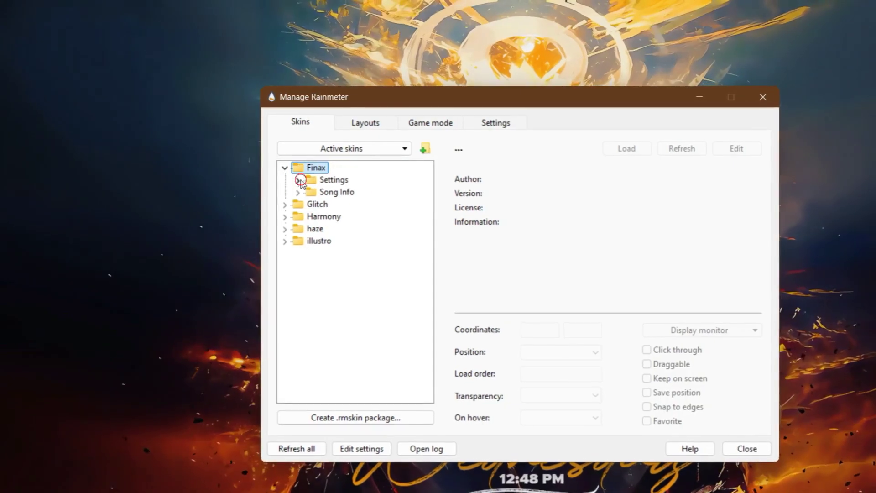
click(251, 151)
right_click(292, 163)
click(379, 199)
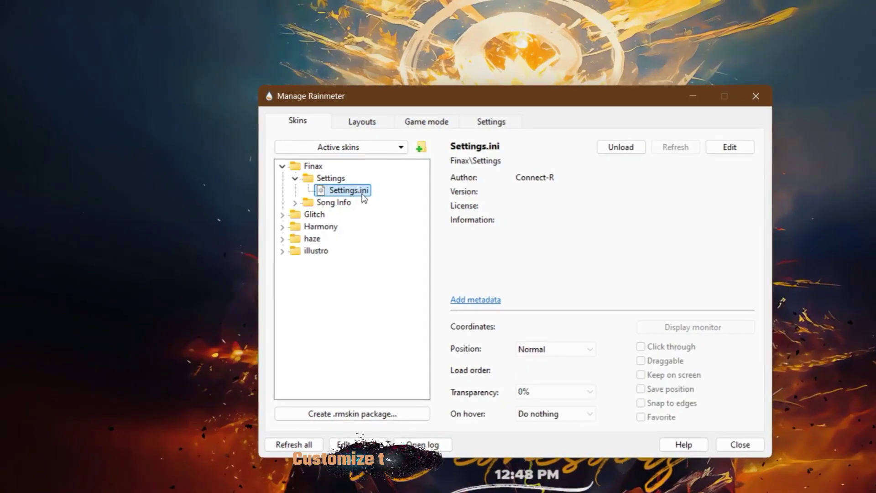
- Confirm the Finax colors as 252,252,3 for Color 1, 13,12,12 for Color 2 and 10,10,10 for Color 3, and close its settings
click(227, 114)
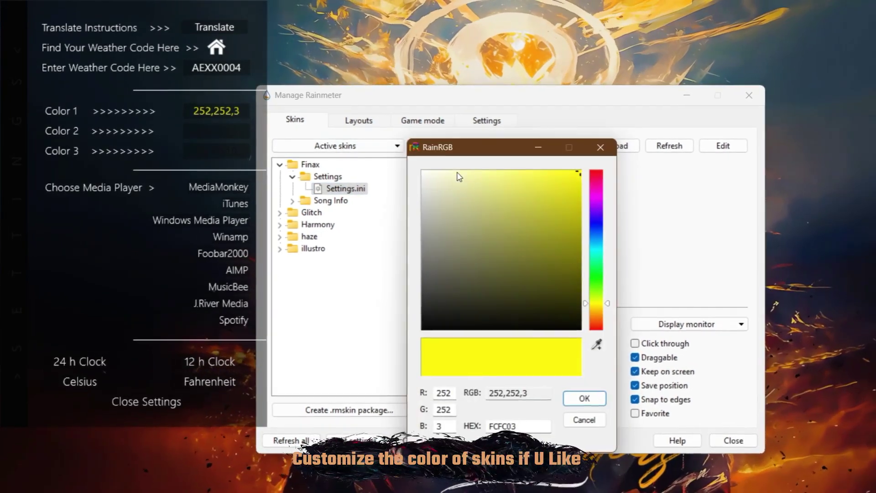
click(576, 398)
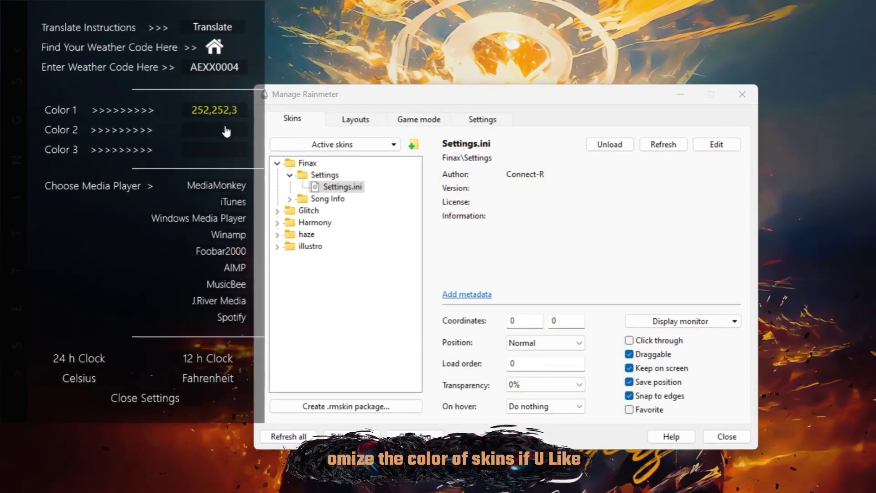
click(226, 131)
click(559, 392)
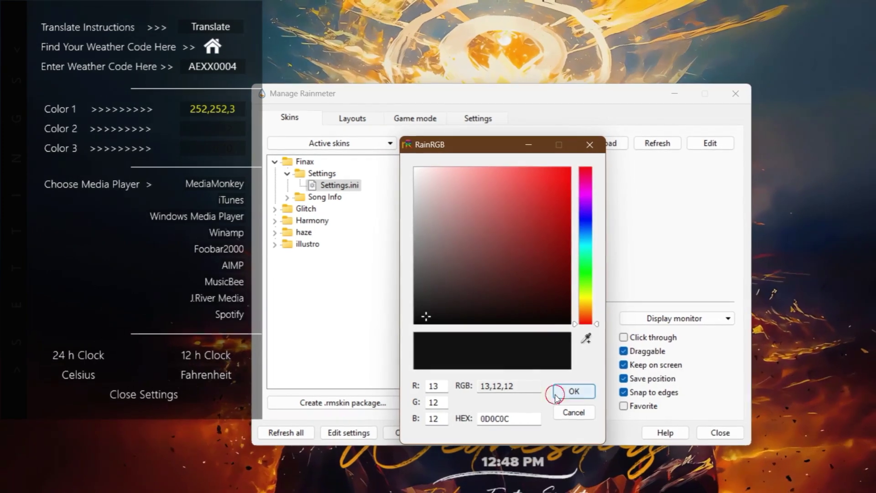
click(226, 152)
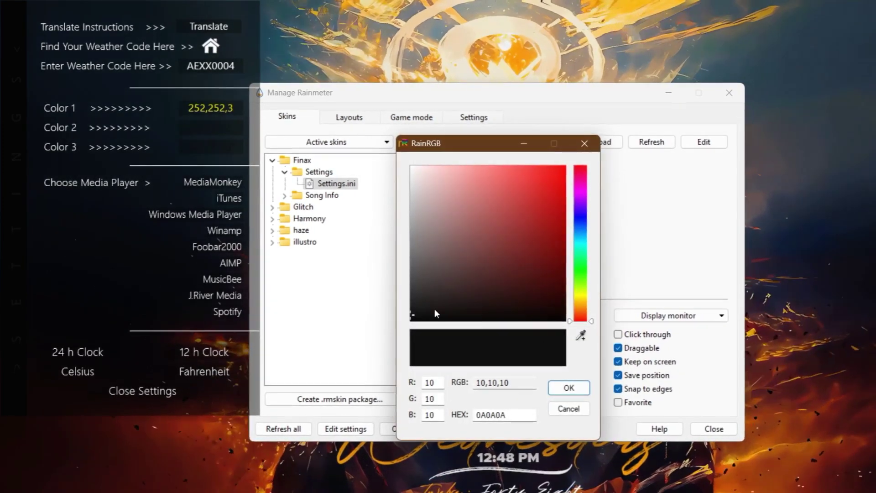
click(573, 388)
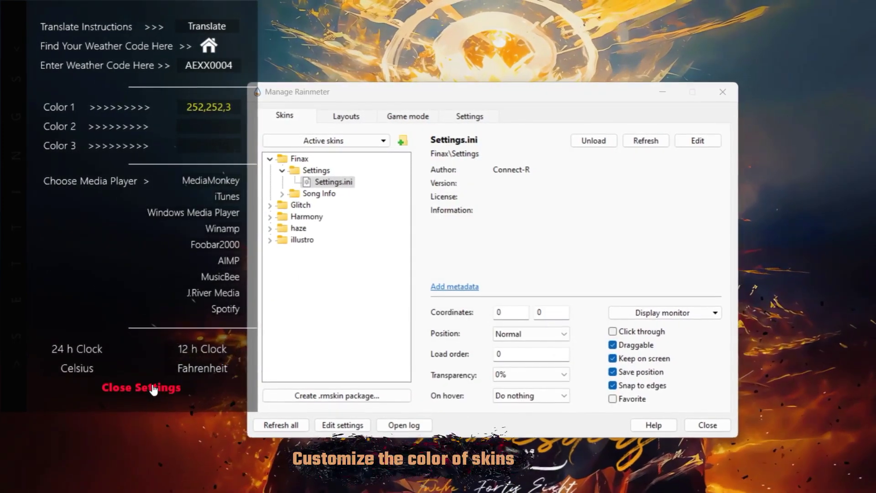
click(154, 388)
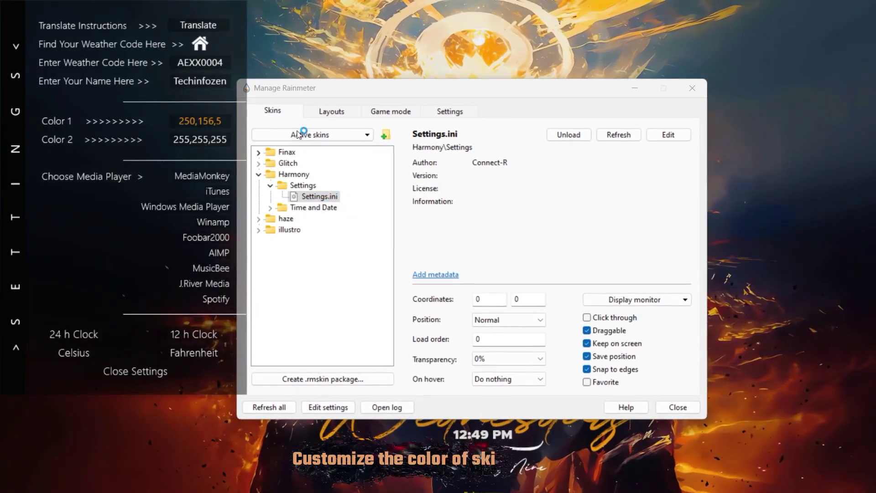
- Confirm the Harmony colors as 250,156,5 for Color 1 and 255,255,255 for Color 2, and close its settings
click(538, 366)
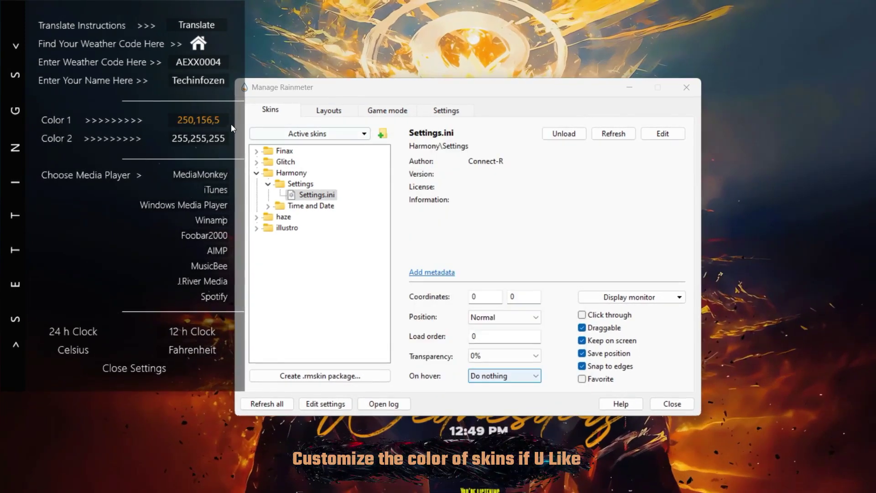
click(213, 138)
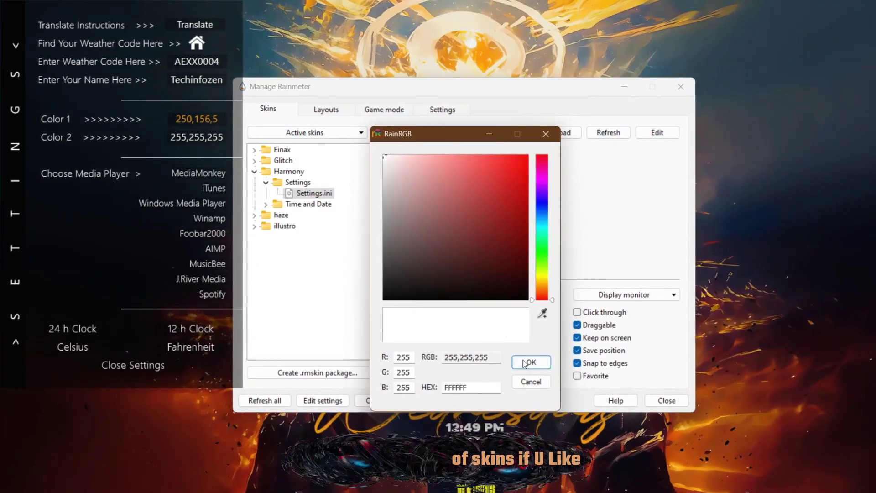
click(534, 364)
click(133, 374)
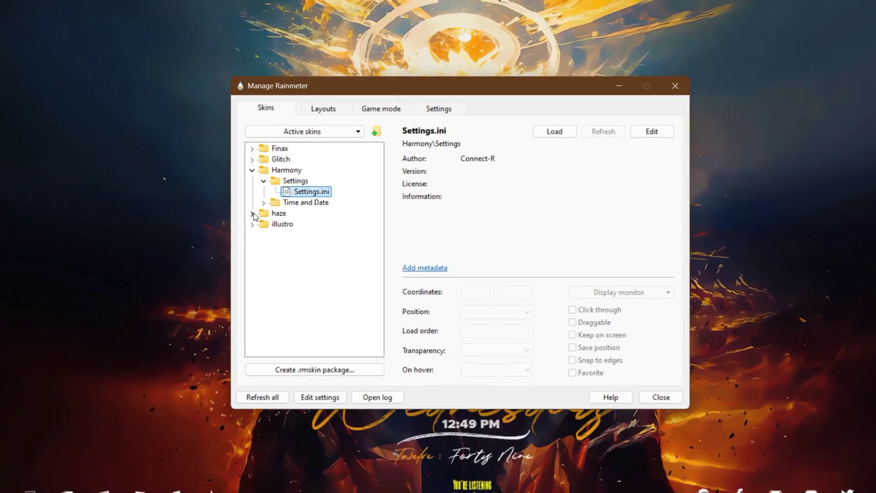
- Collapse the Harmony folder and load Settings.ini from haze\Settings
click(252, 172)
click(252, 180)
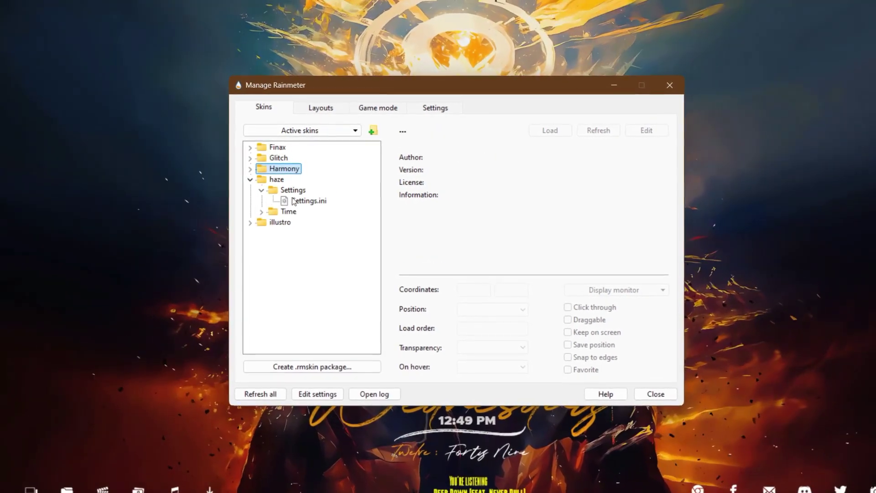
double_click(294, 202)
right_click(297, 201)
click(323, 207)
right_click(313, 202)
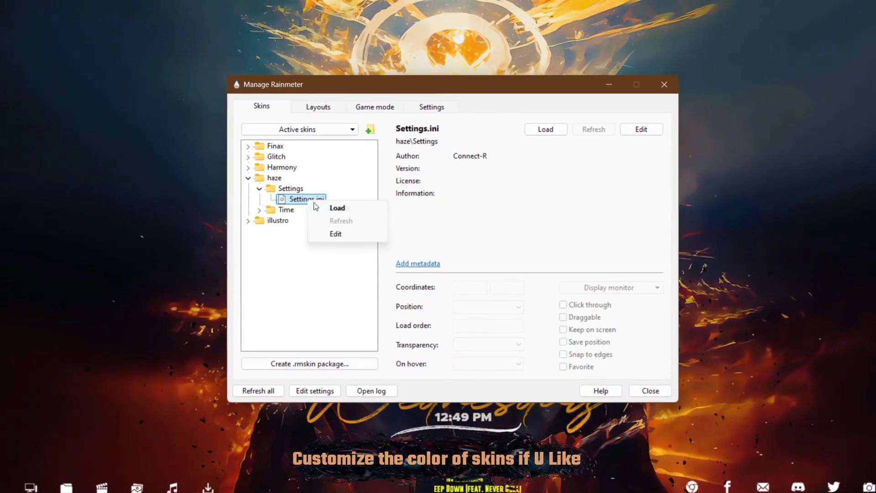
click(316, 208)
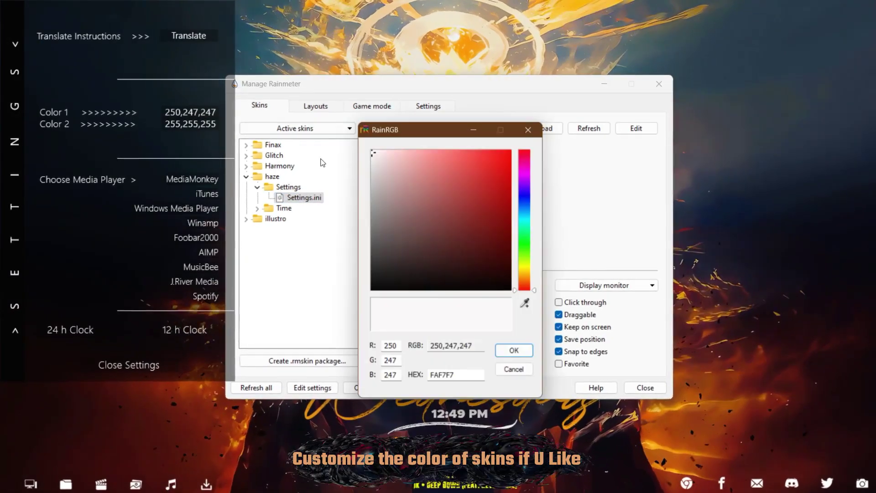
- Confirm the haze colors as 250,247,247 for Color 1 and 255,255,255 for Color 2, close its settings, and collapse the haze folder
click(514, 350)
click(177, 123)
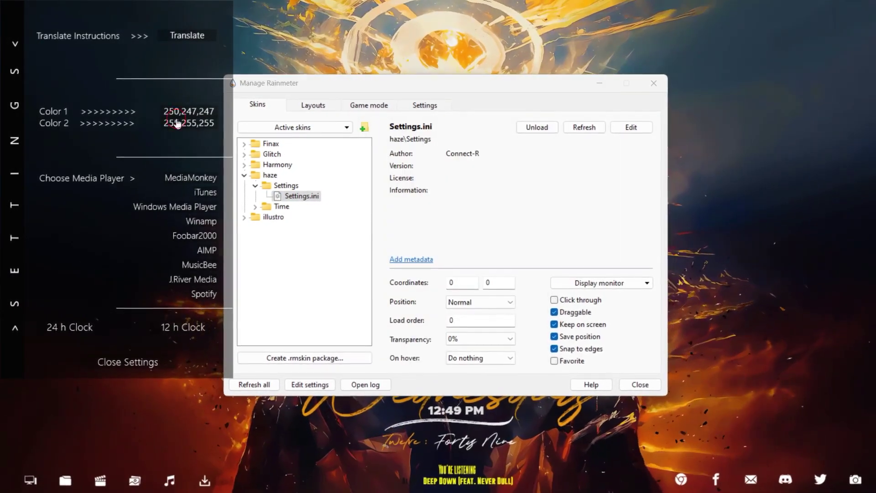
click(506, 343)
click(132, 358)
click(242, 173)
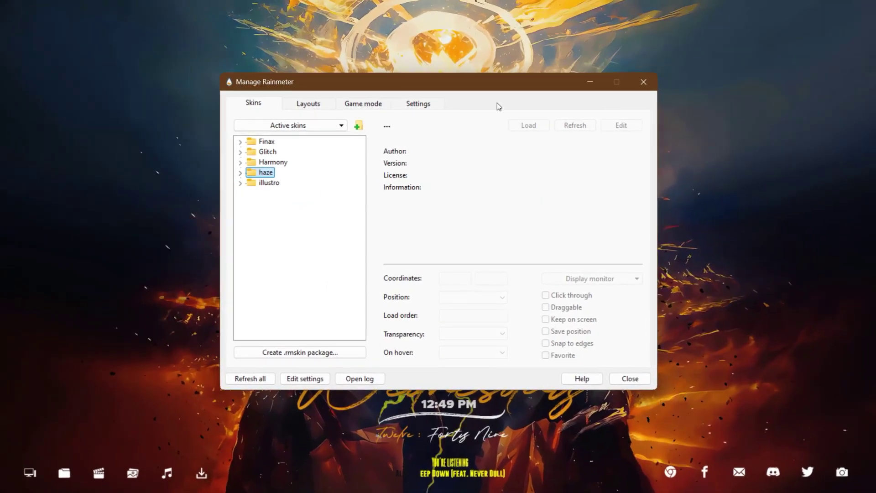
- Close the Manage Rainmeter window and refresh the desktop
click(641, 81)
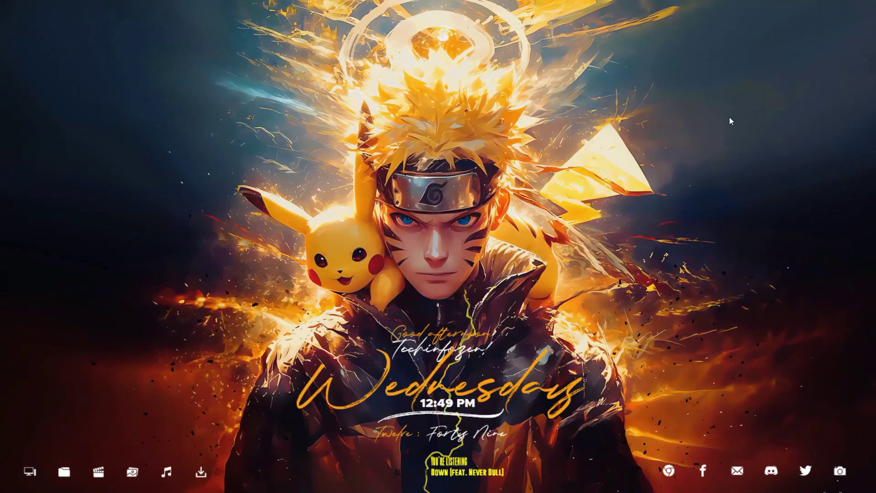
right_click(717, 152)
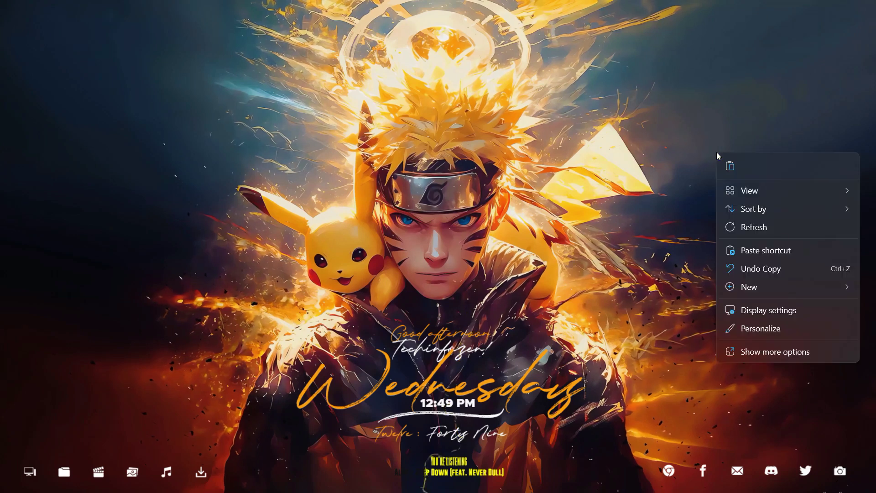
click(760, 229)
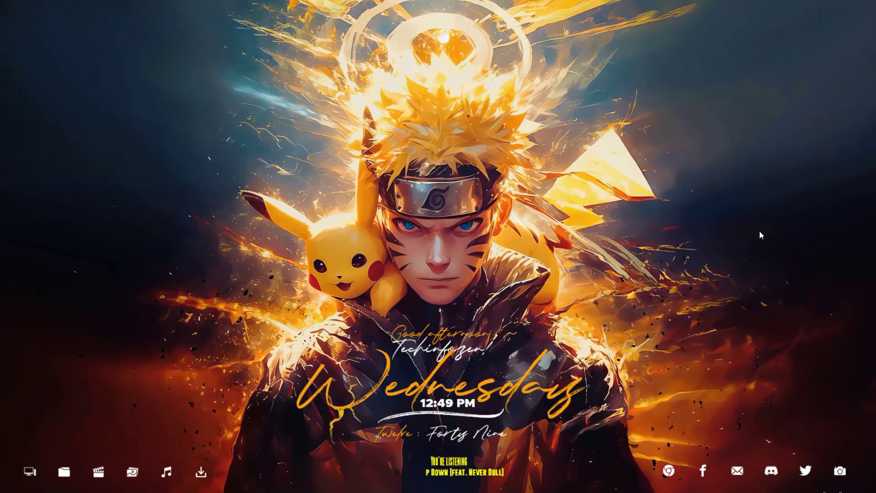